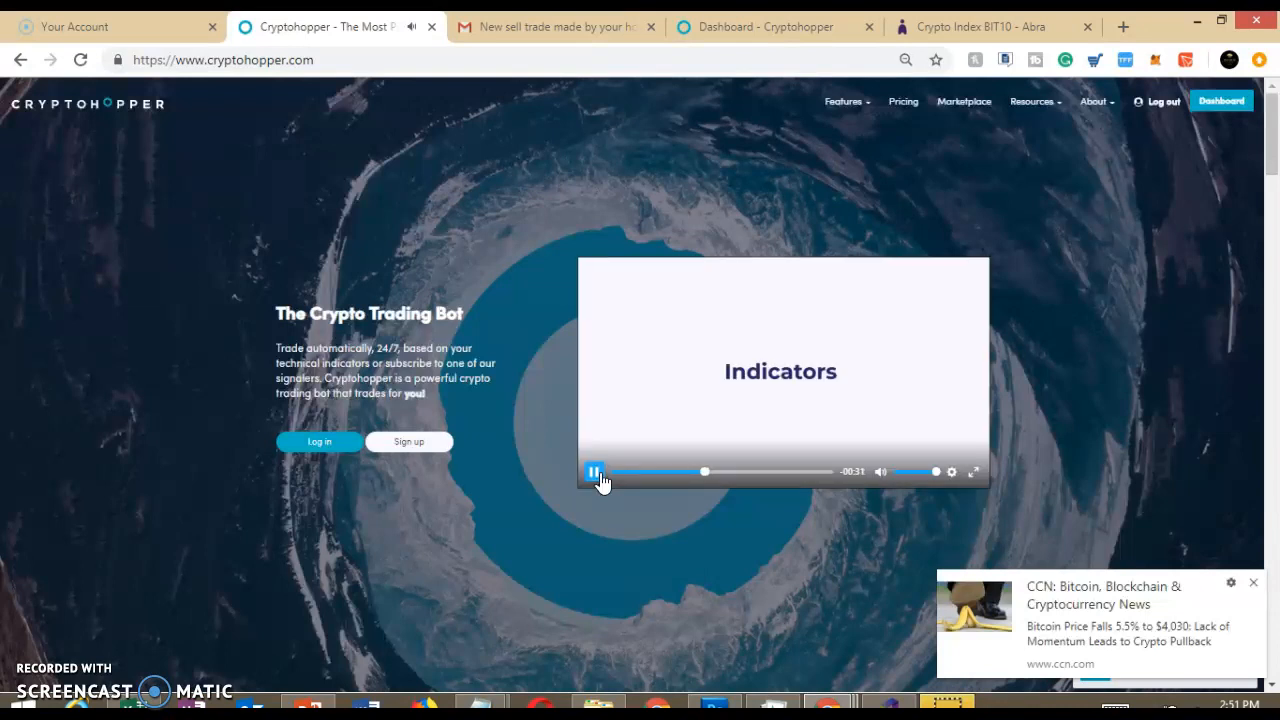
Pause the introduction video playing on the Cryptohopper home page
left_click(725, 26)
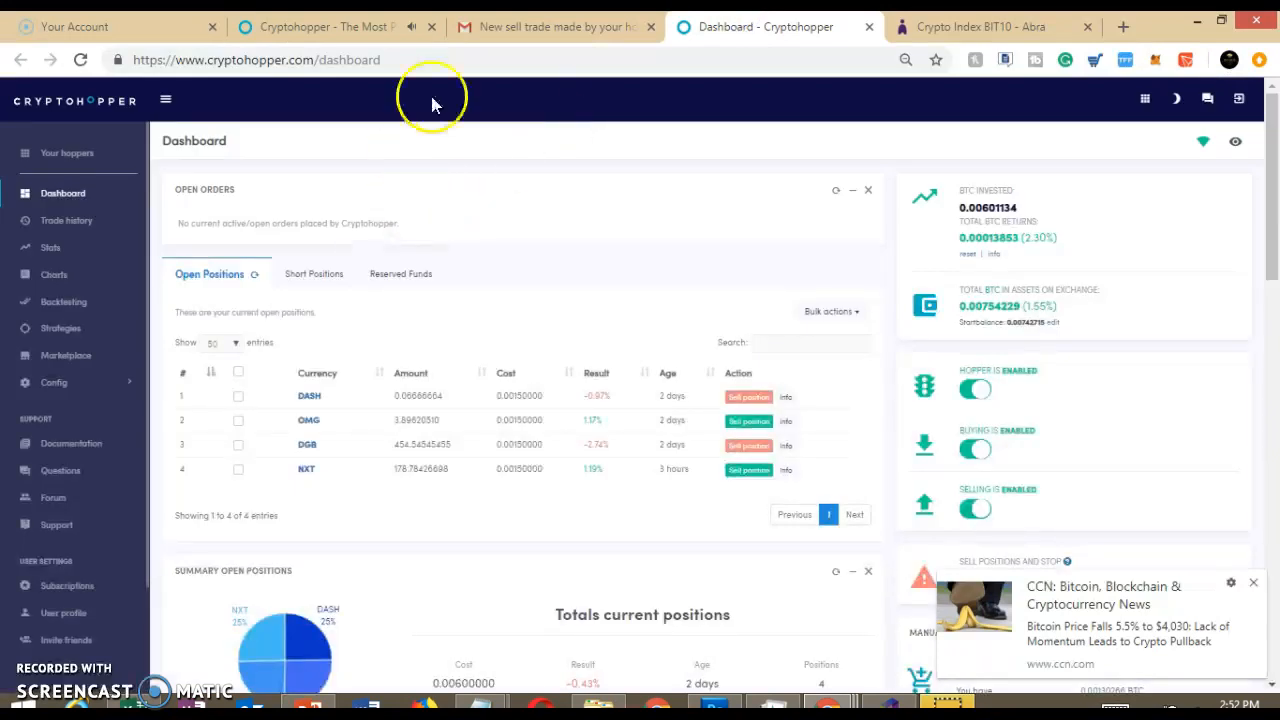
left_click(400, 26)
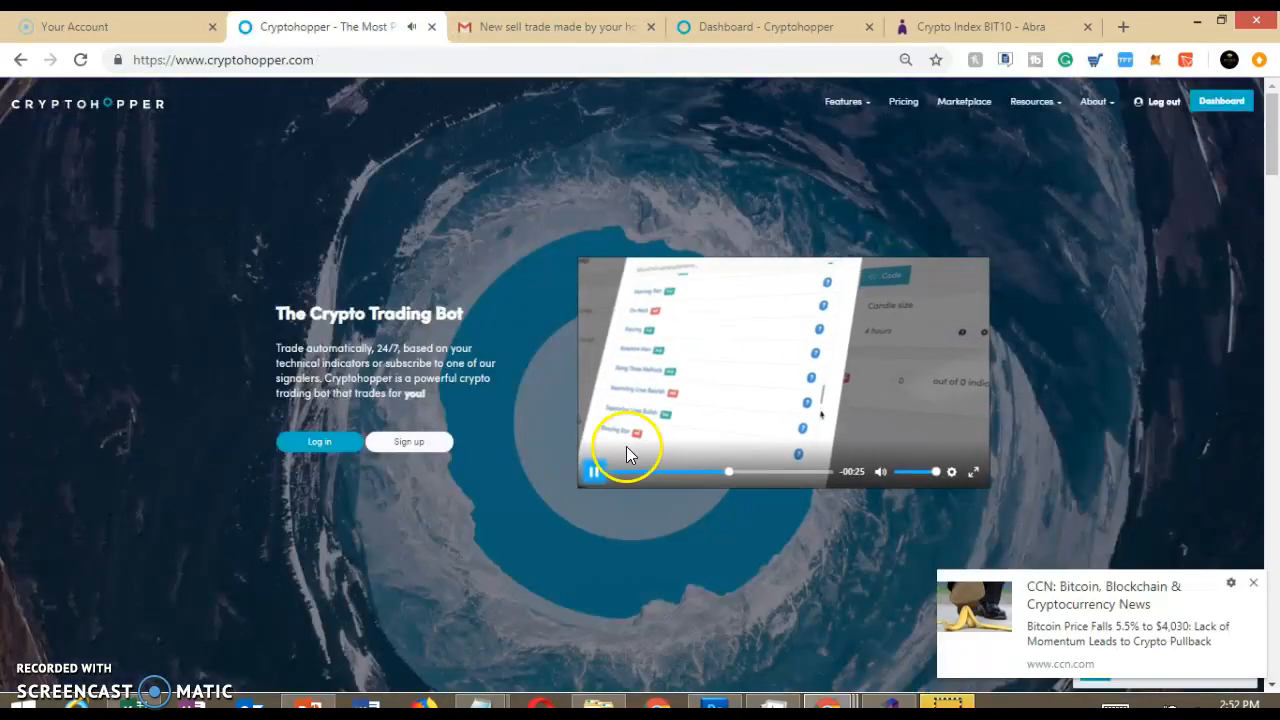
left_click(592, 474)
Examine the dashboard's start balance, open positions and latest sells, and dismiss the CCN news notification
left_click(783, 24)
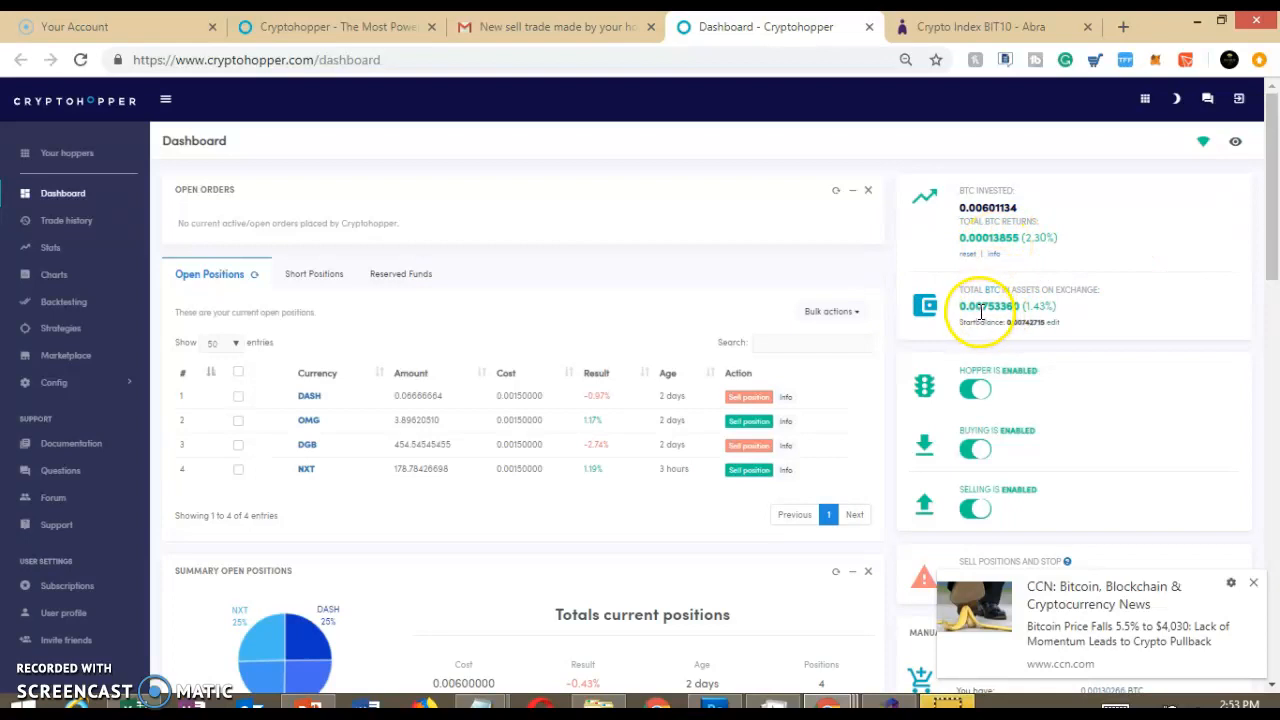
double_click(1037, 325)
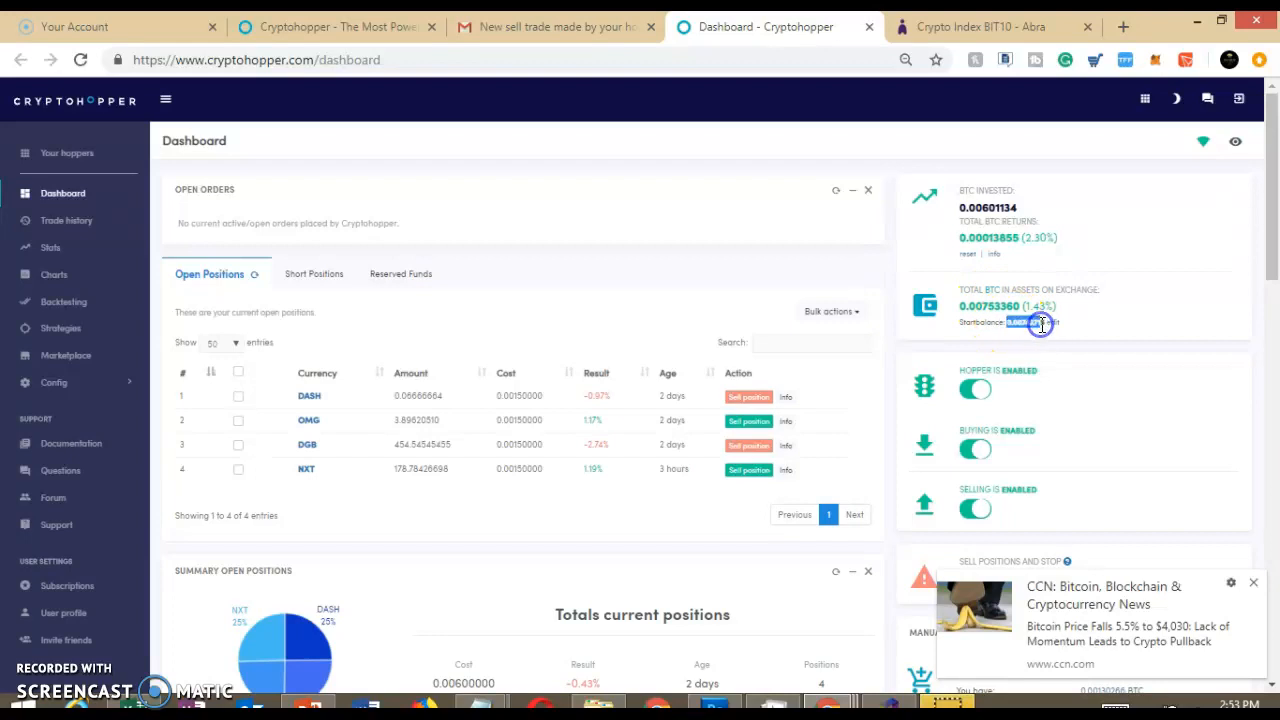
left_click(1016, 313)
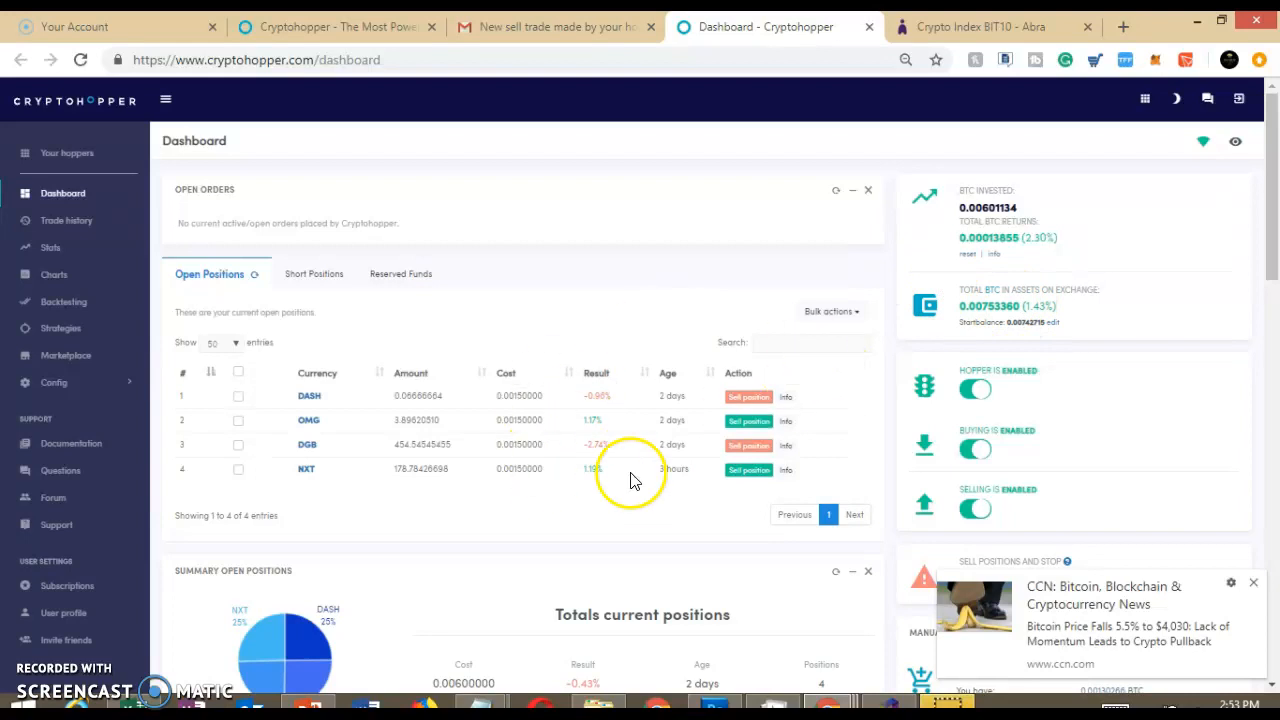
left_click_drag(1275, 171, 1275, 226)
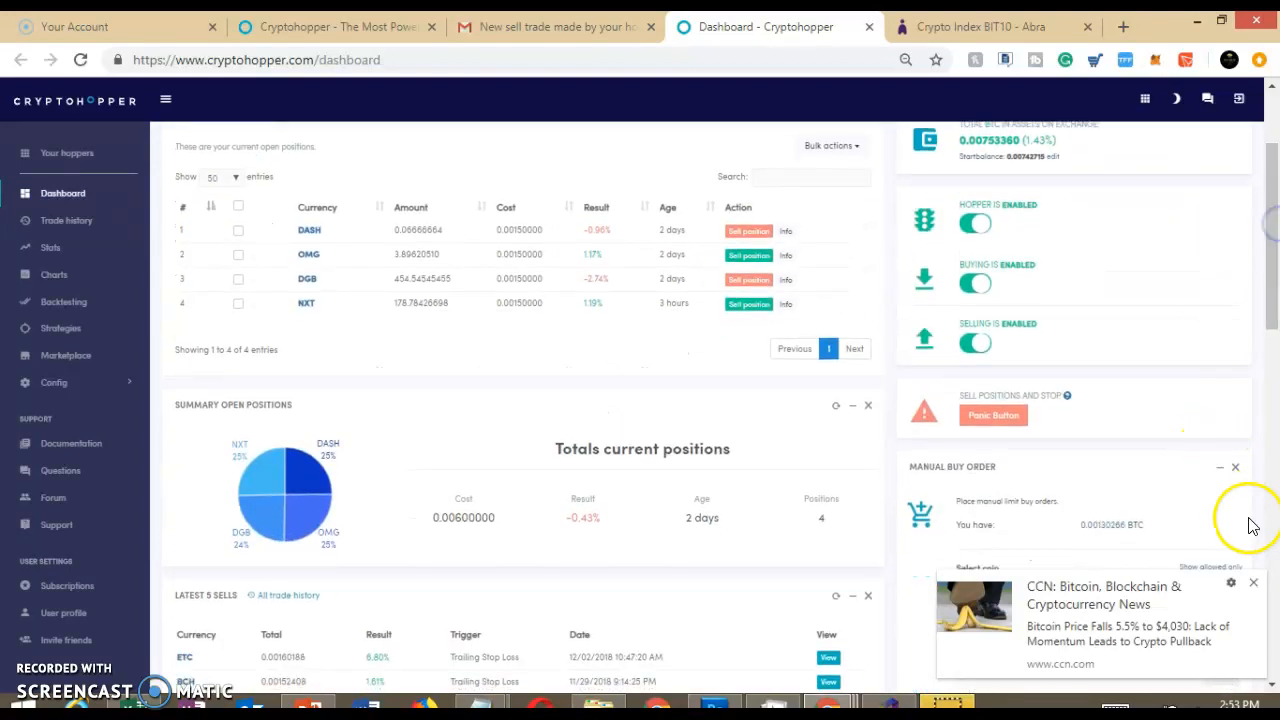
left_click(1253, 583)
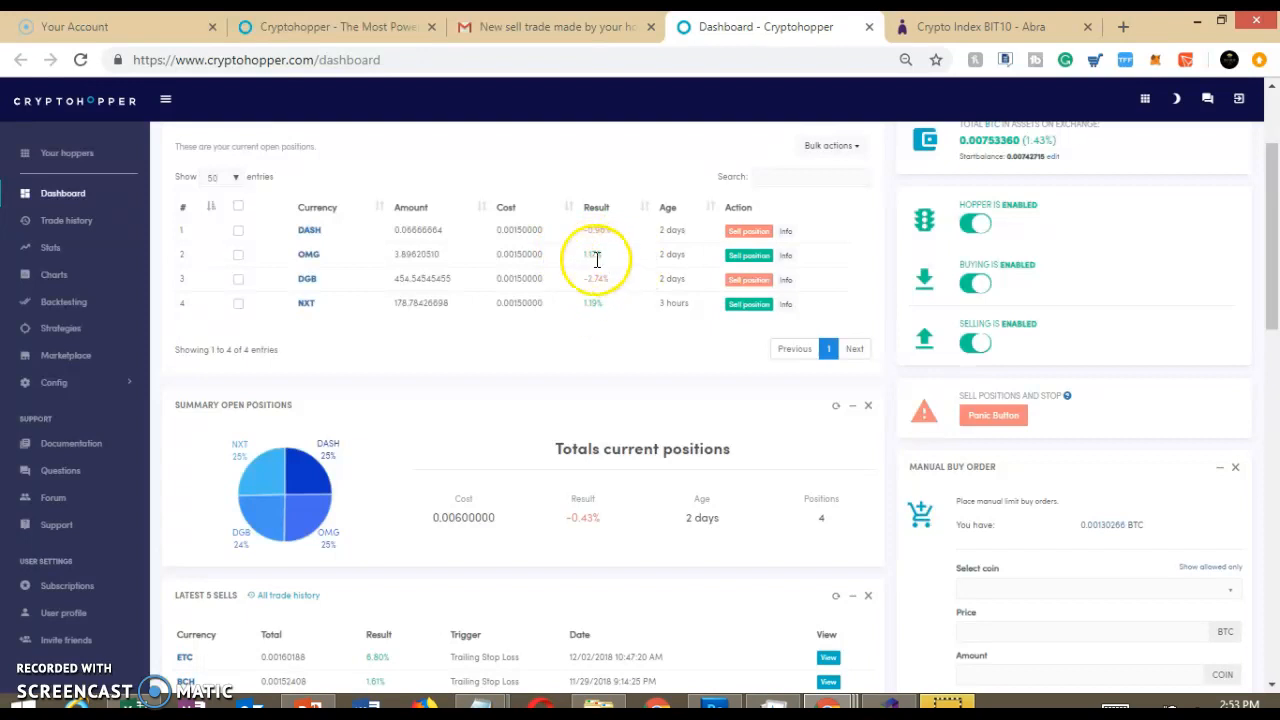
left_click_drag(1275, 248, 1276, 290)
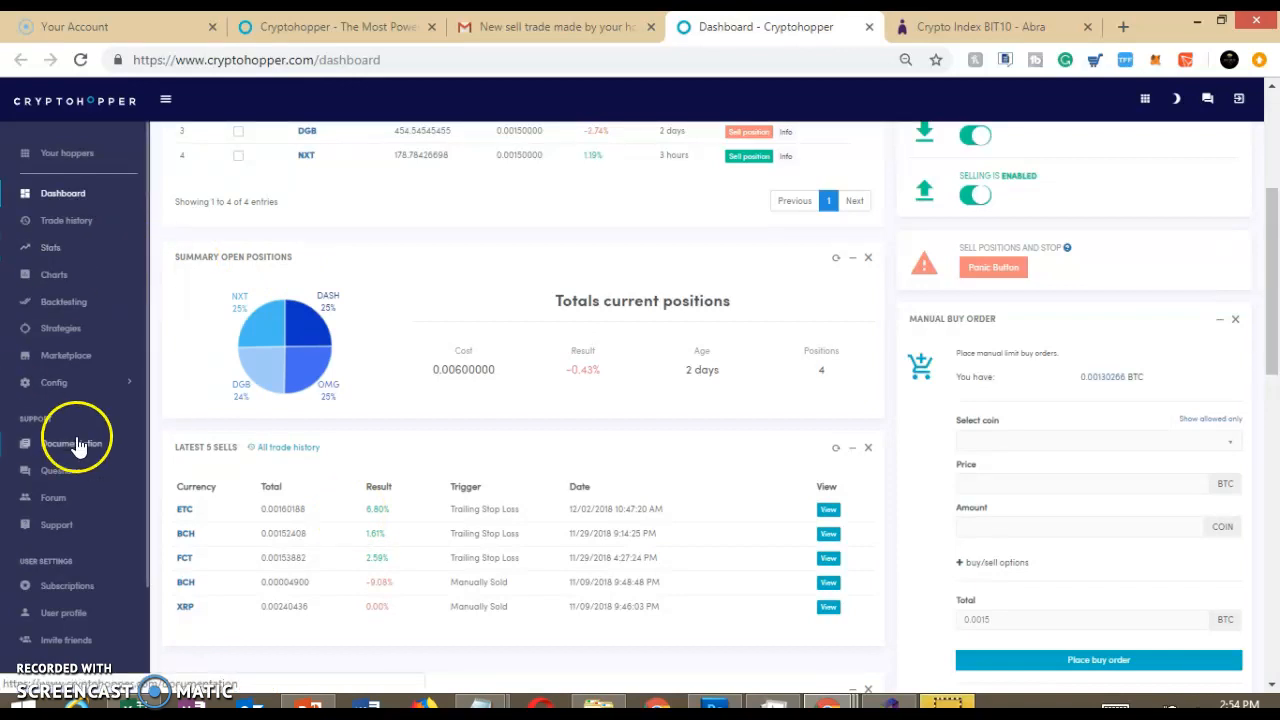
Open the hopper's Baseconfig and review its basic, exchange and notification settings
left_click(50, 383)
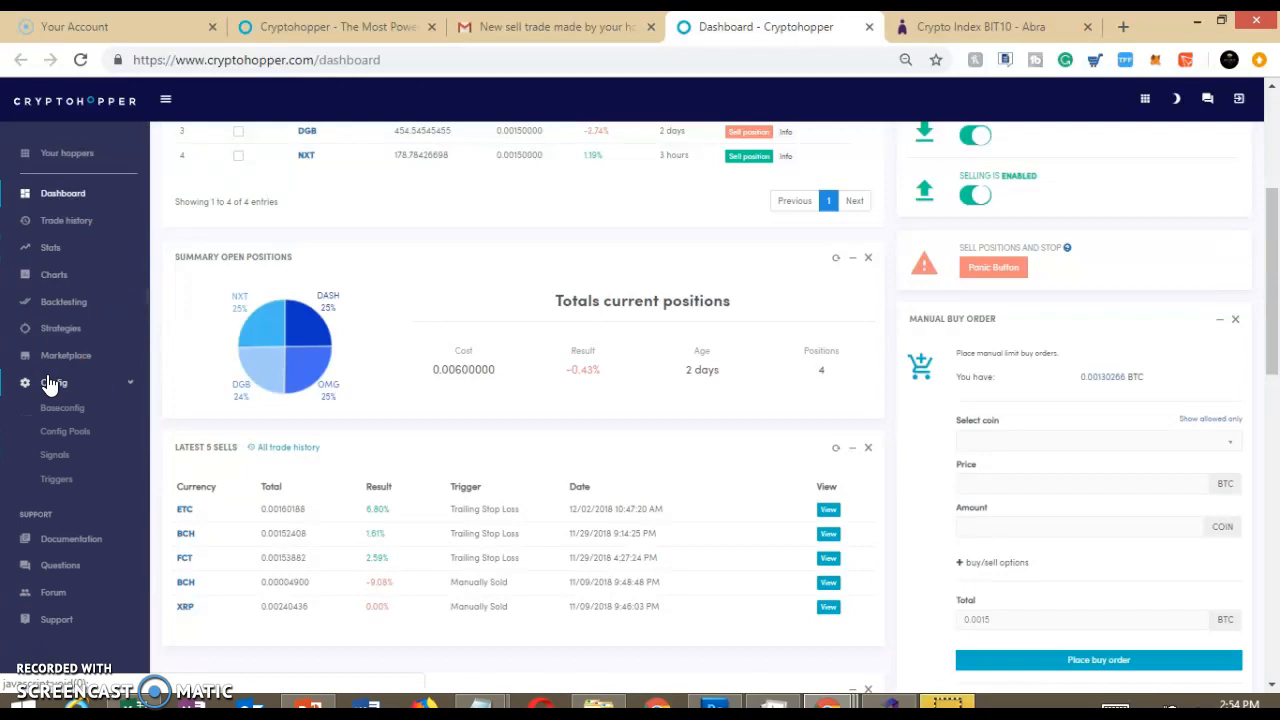
left_click(68, 410)
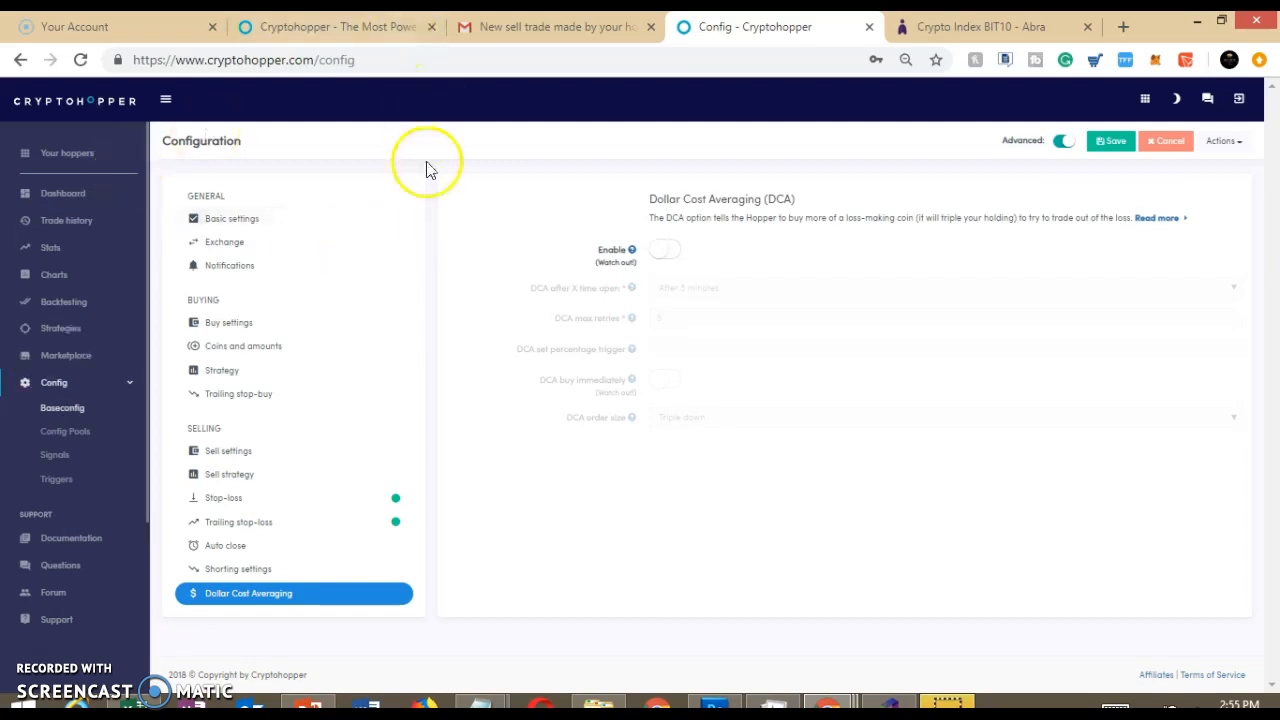
left_click(209, 220)
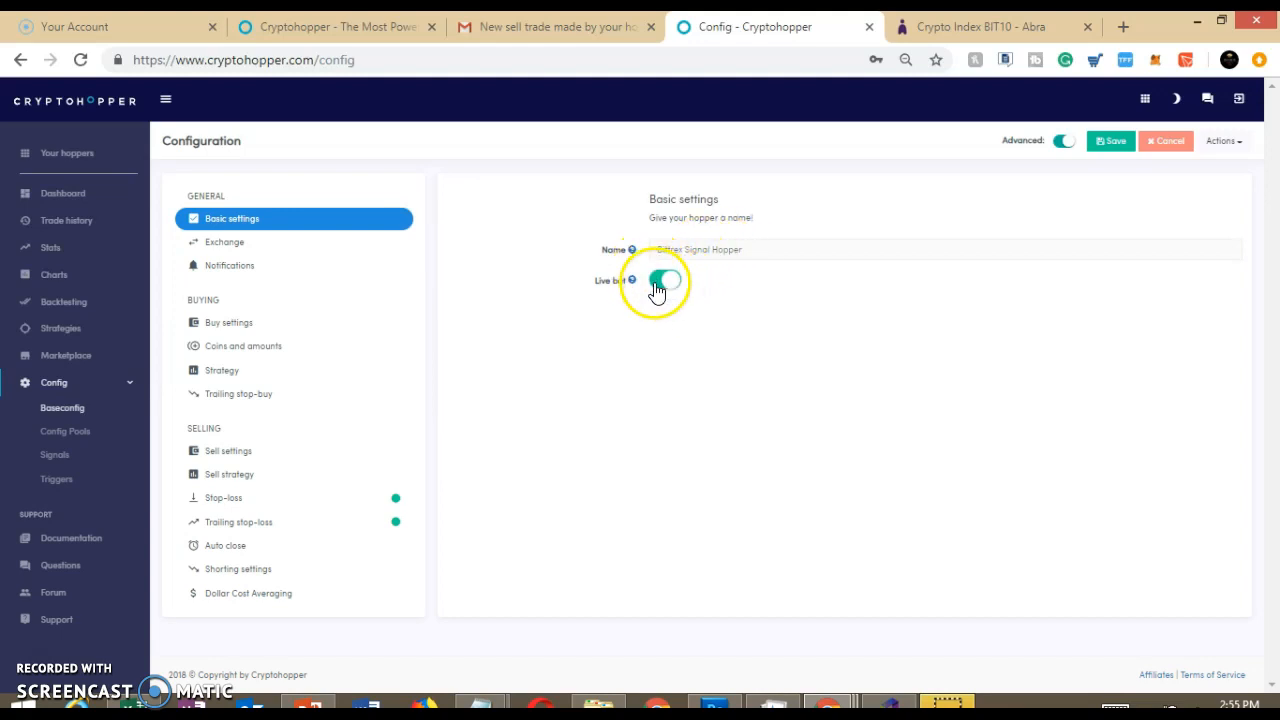
mouse_move(633, 251)
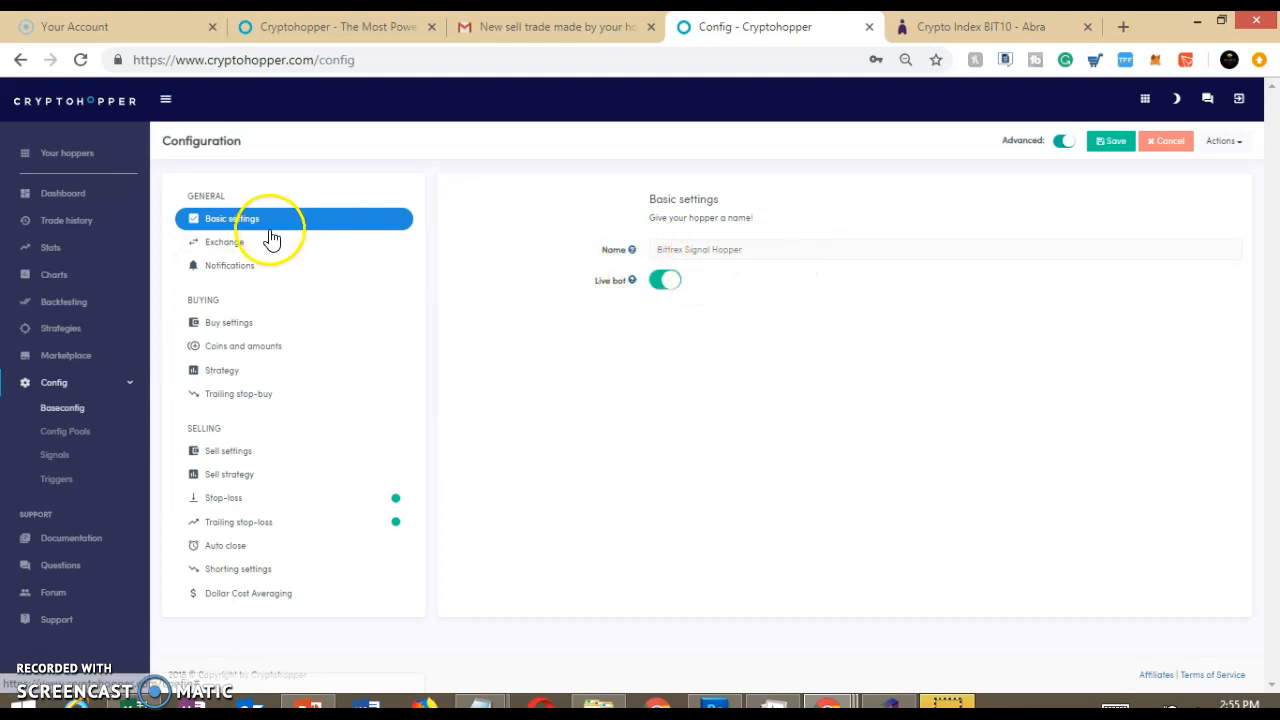
left_click(227, 242)
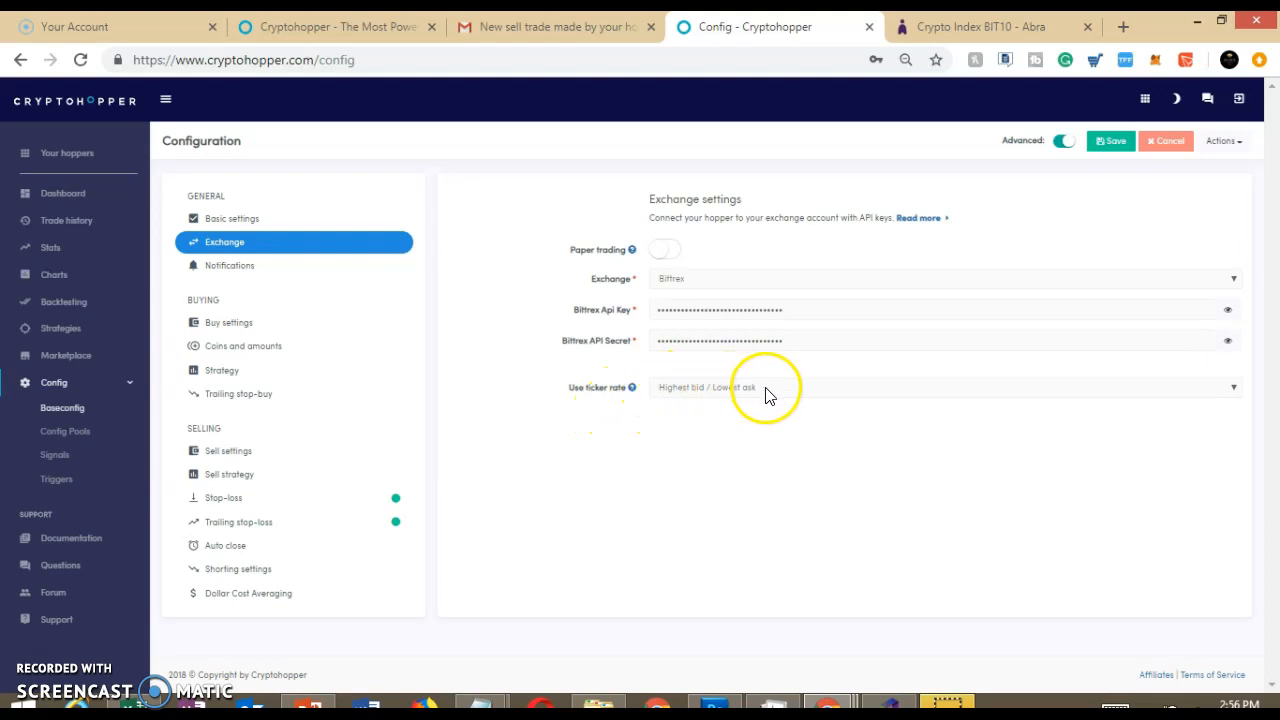
left_click(227, 278)
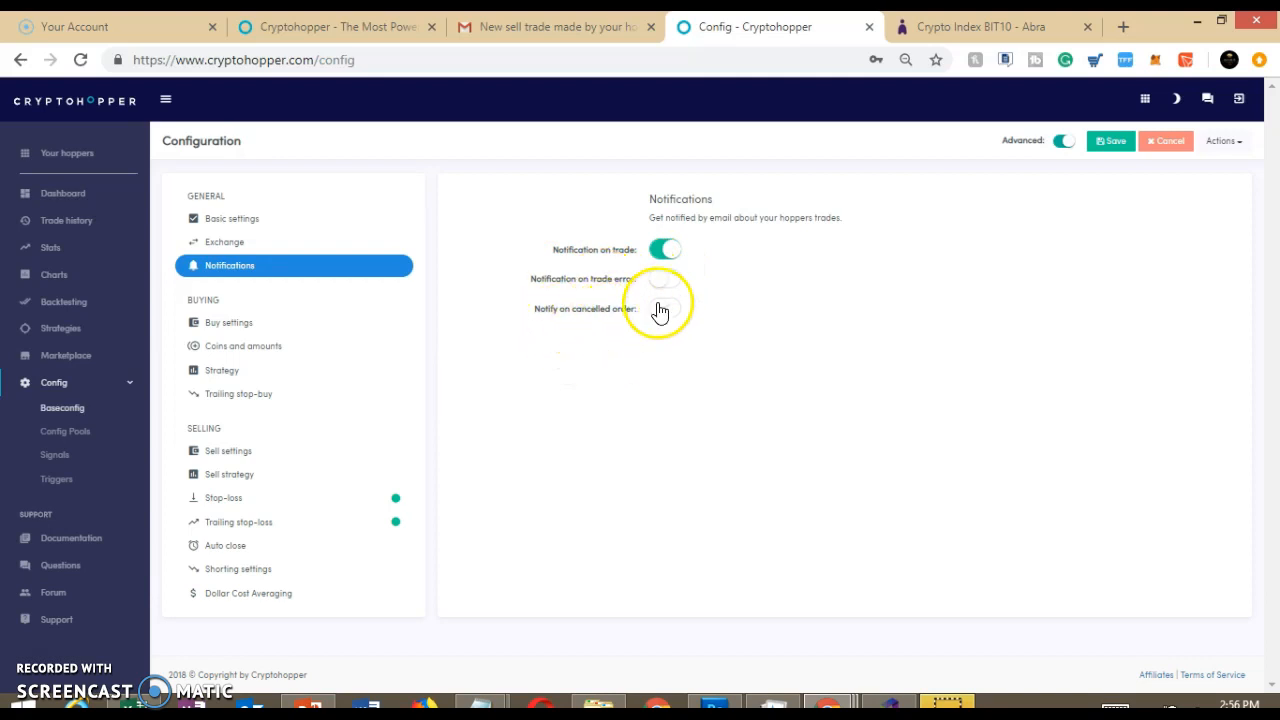
Switch to Gmail and examine the trade details in the sell notification e-mail, highlighting the profit percentage
left_click(558, 26)
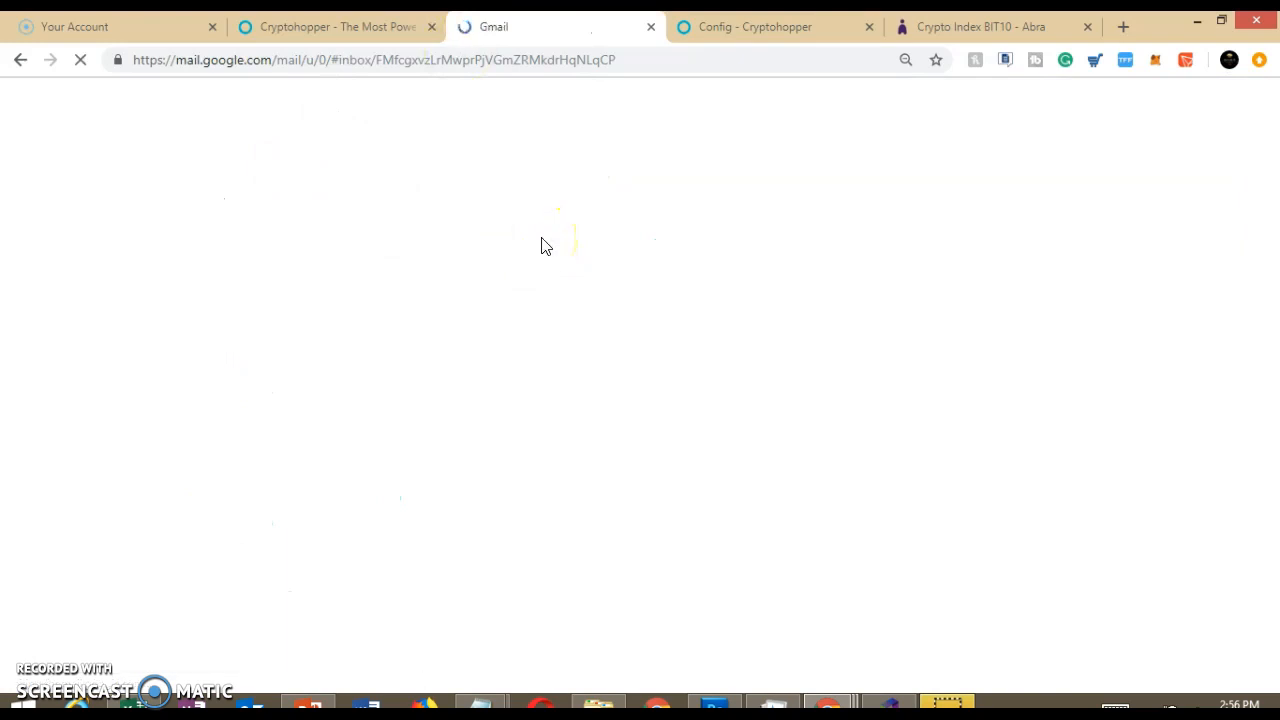
left_click(663, 158)
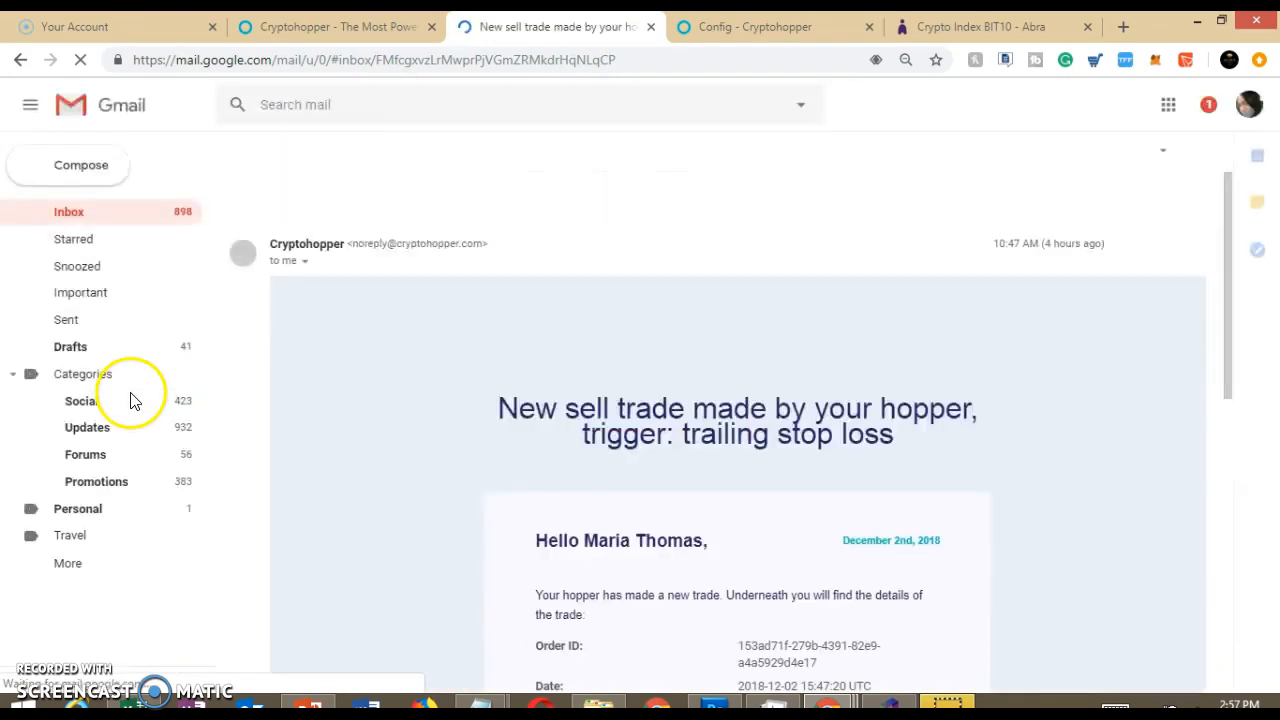
left_click_drag(1230, 207, 1240, 383)
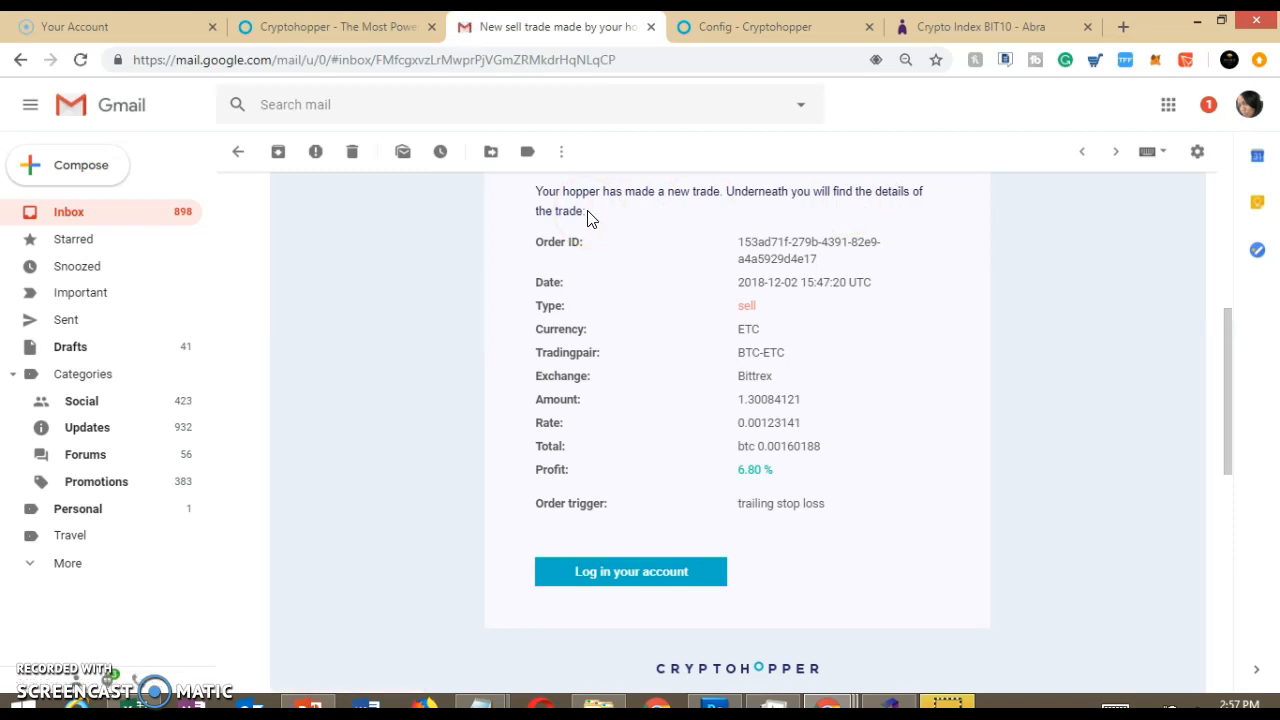
double_click(748, 469)
triple_click(776, 474)
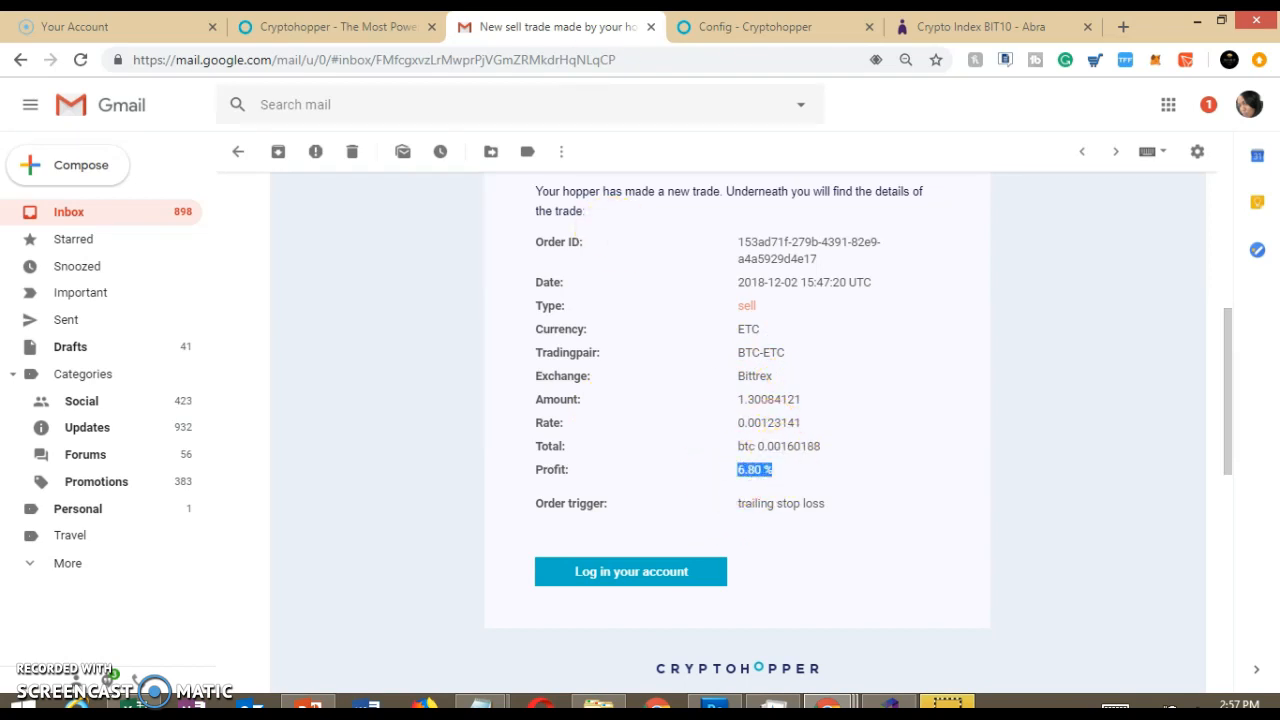
Return to the Cryptohopper configuration and review the buy settings, including the percentage lower bid
left_click(378, 24)
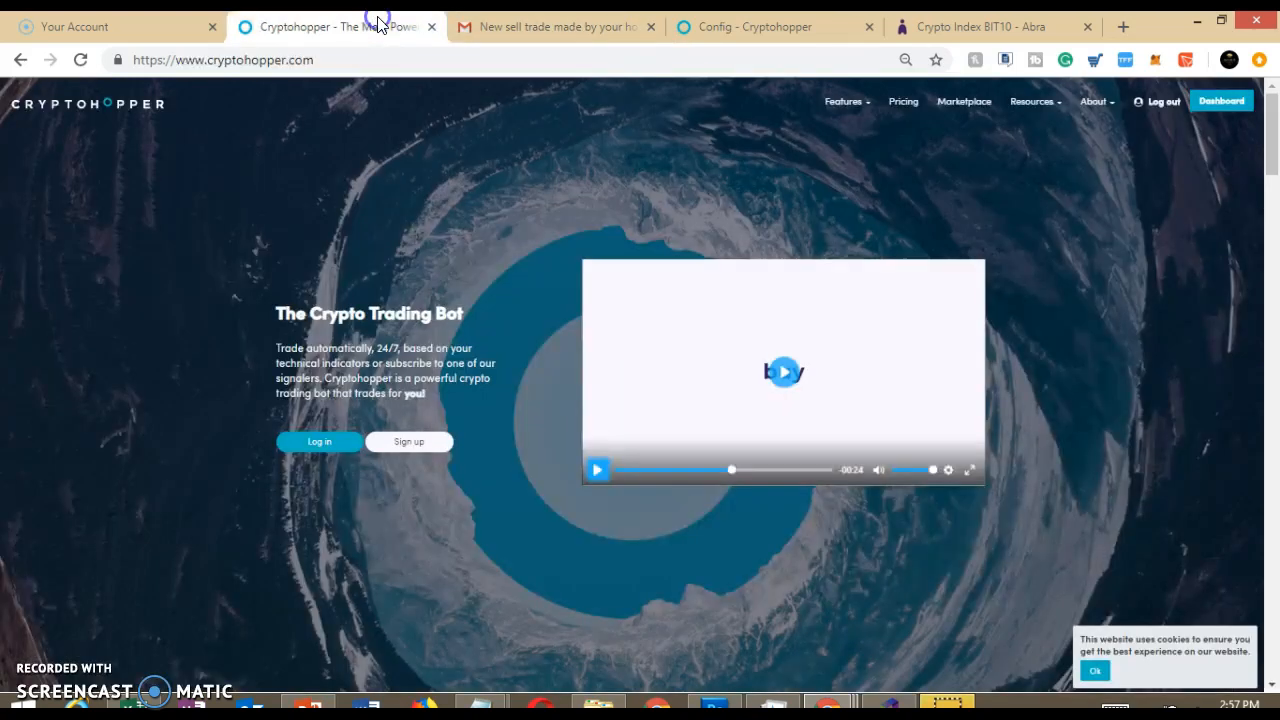
left_click(763, 24)
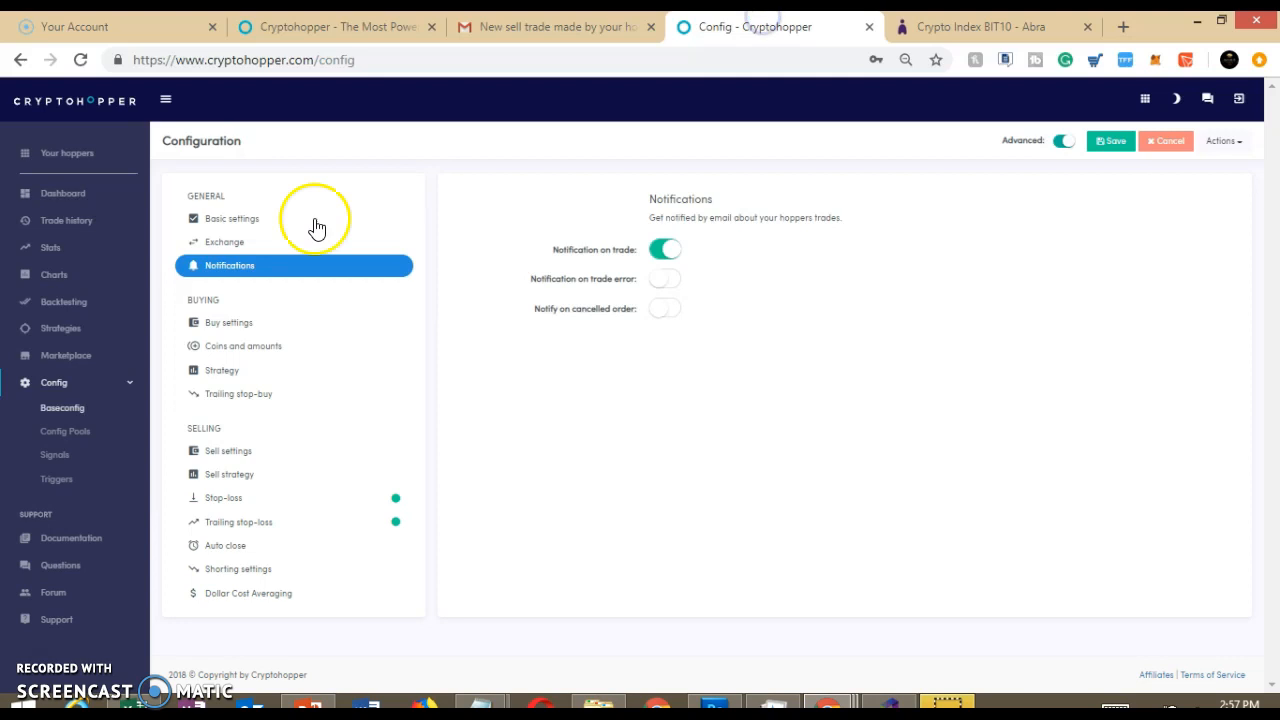
left_click(229, 324)
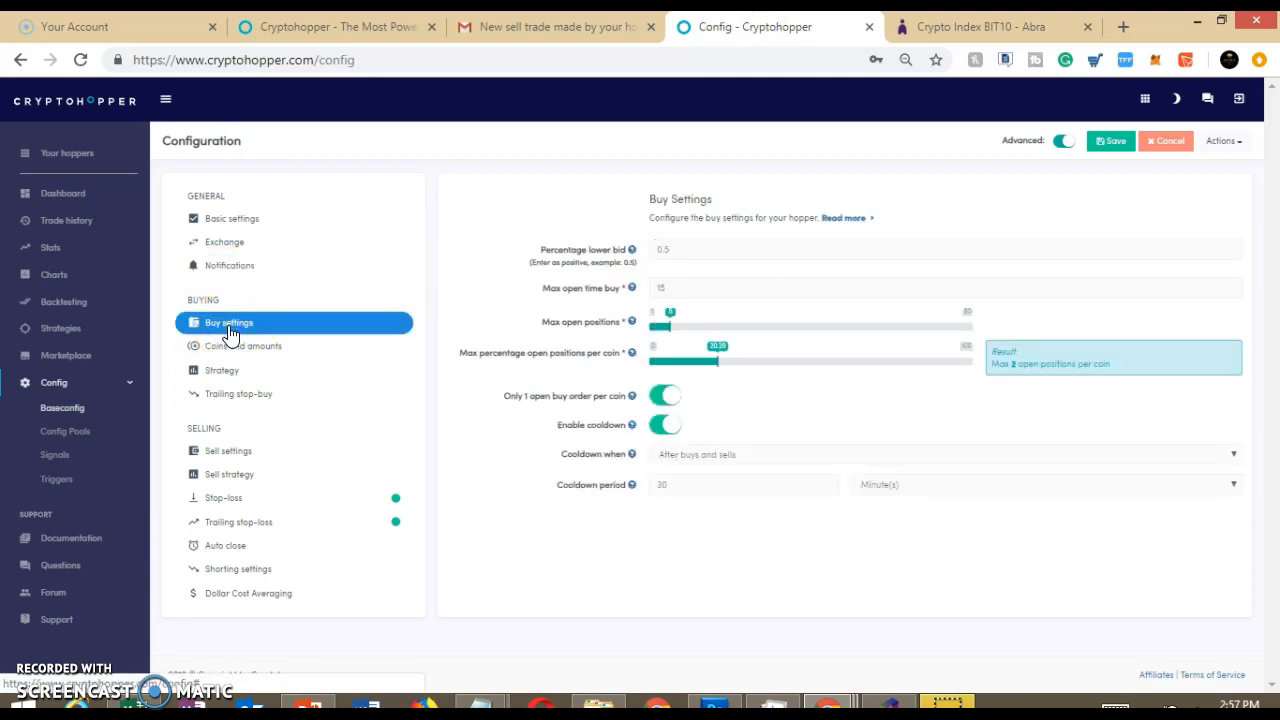
left_click(670, 252)
left_click(462, 205)
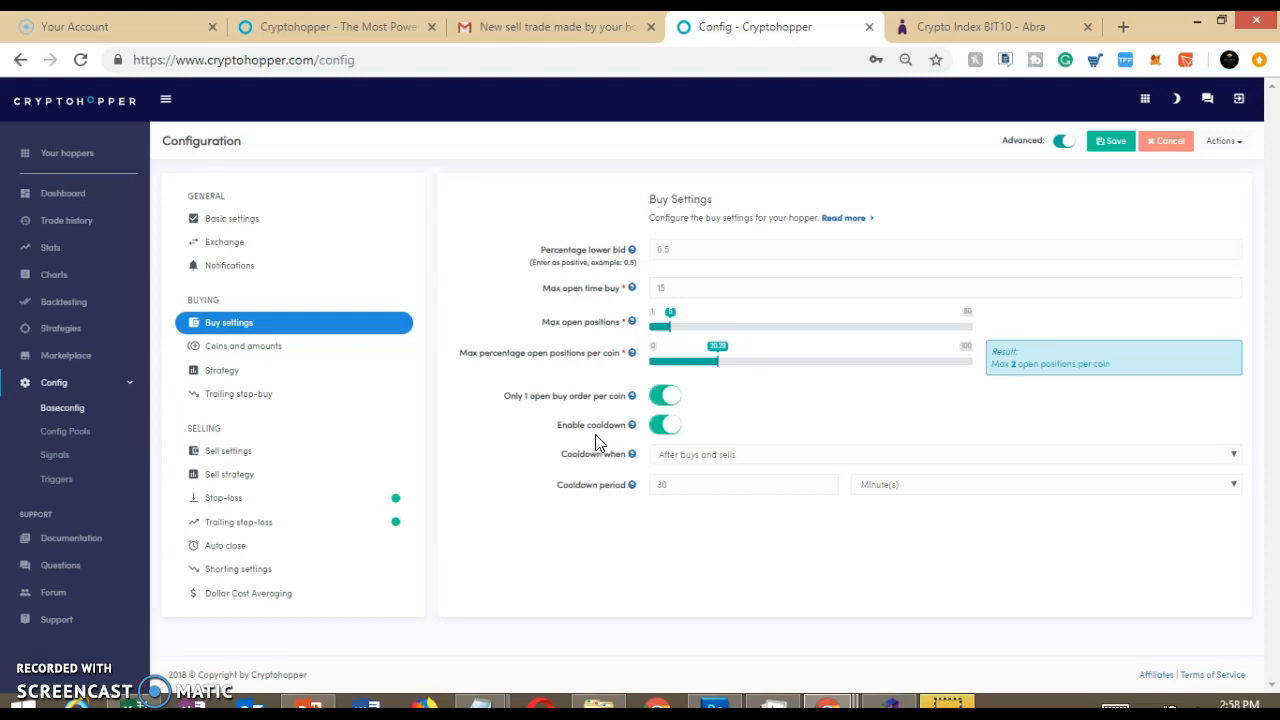
Review the coins and amounts settings: base currency choices, allowed coins, percentage buy amount and minimum BTC amount per order
left_click(262, 350)
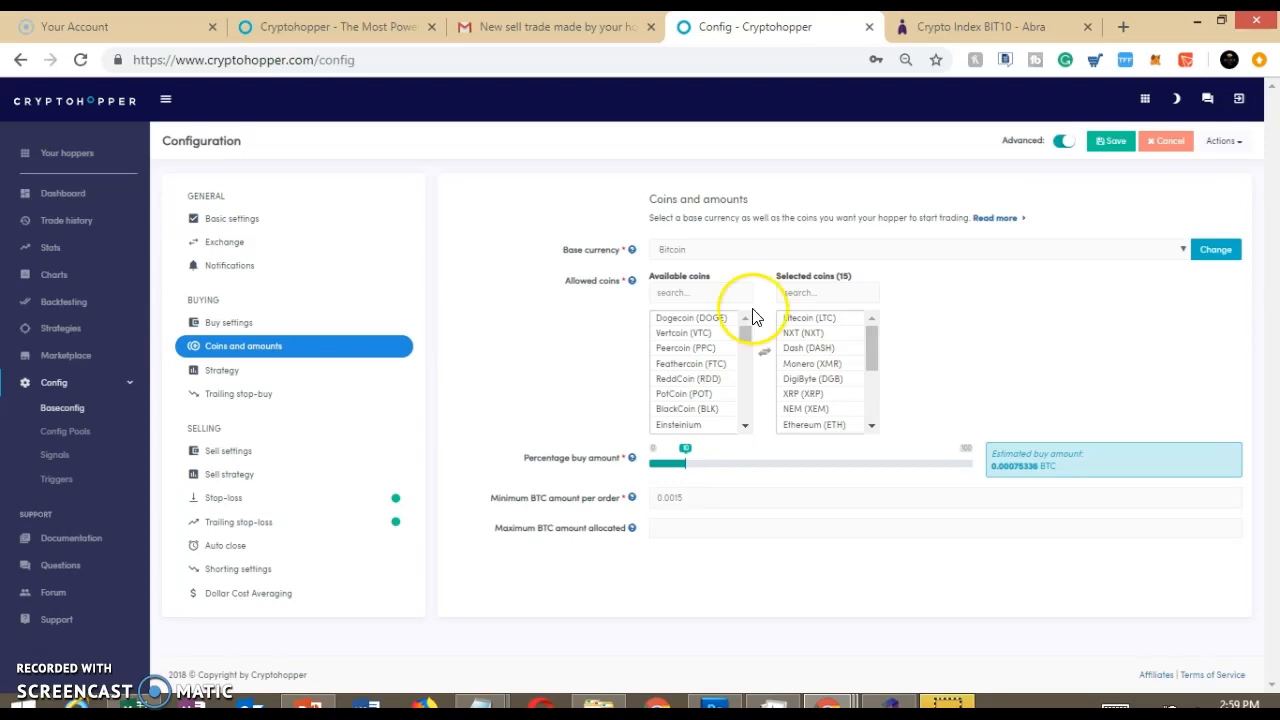
left_click(790, 318)
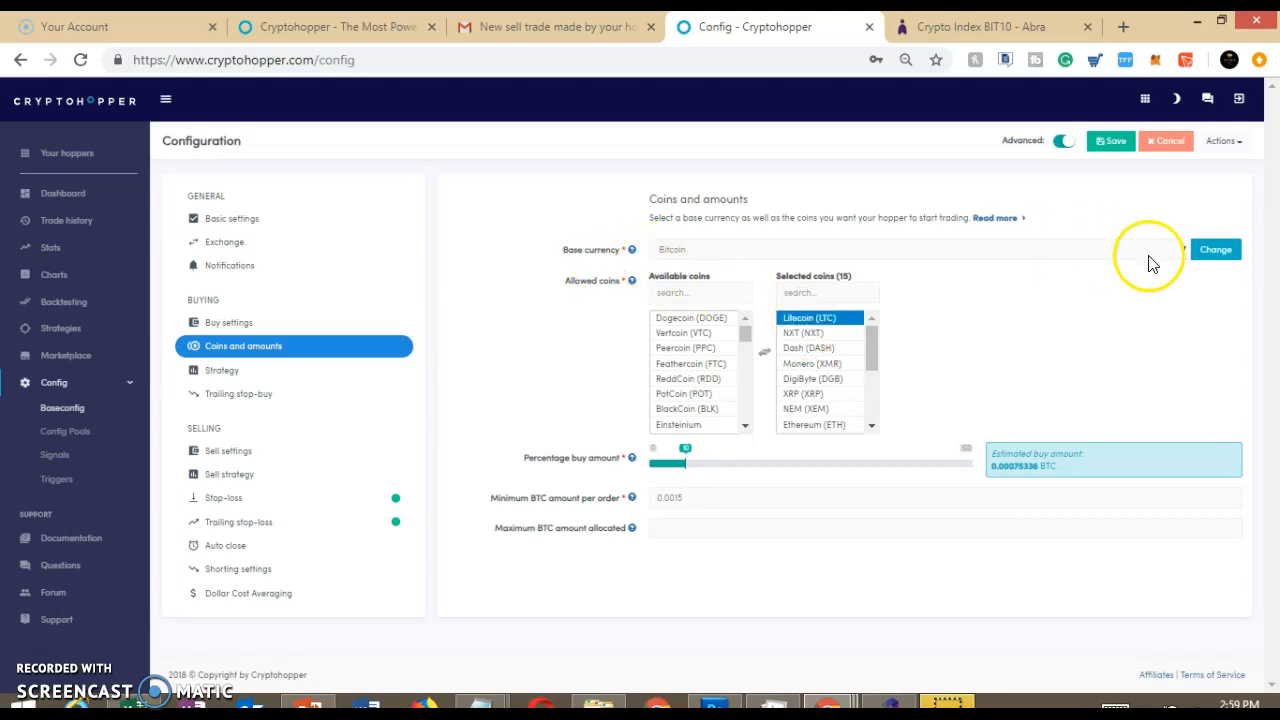
left_click(1180, 250)
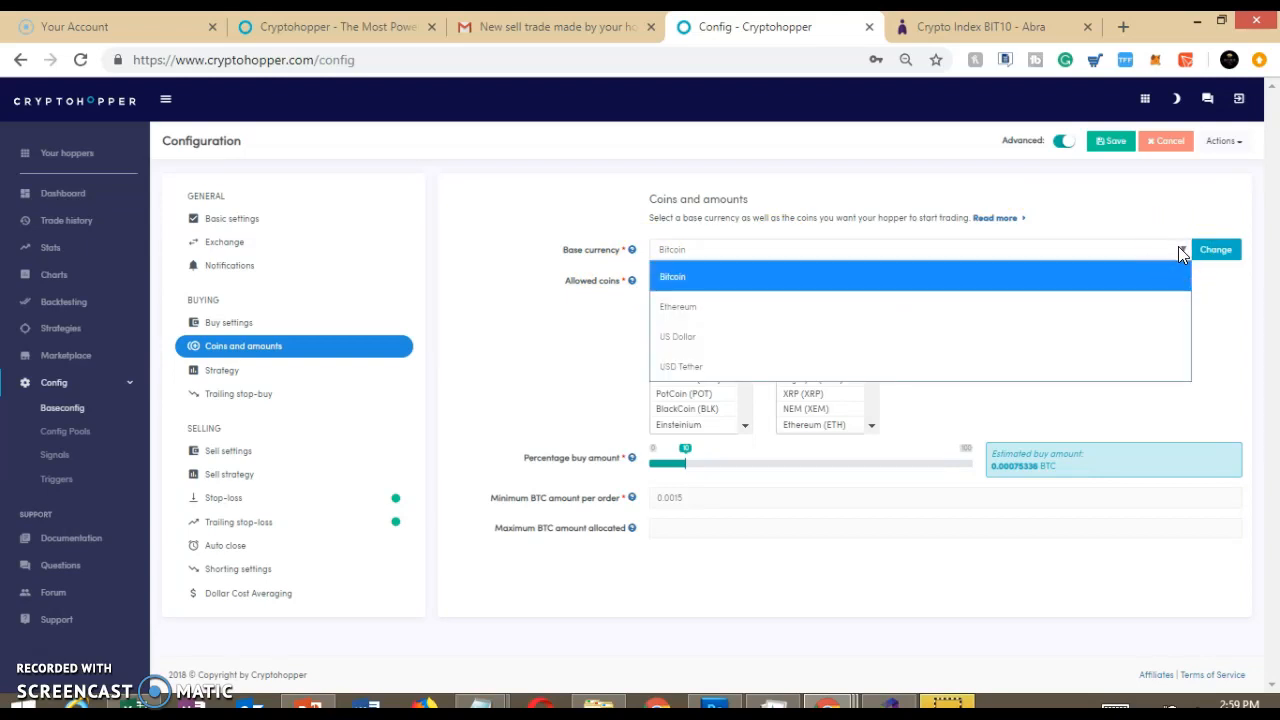
left_click(490, 230)
left_click(737, 258)
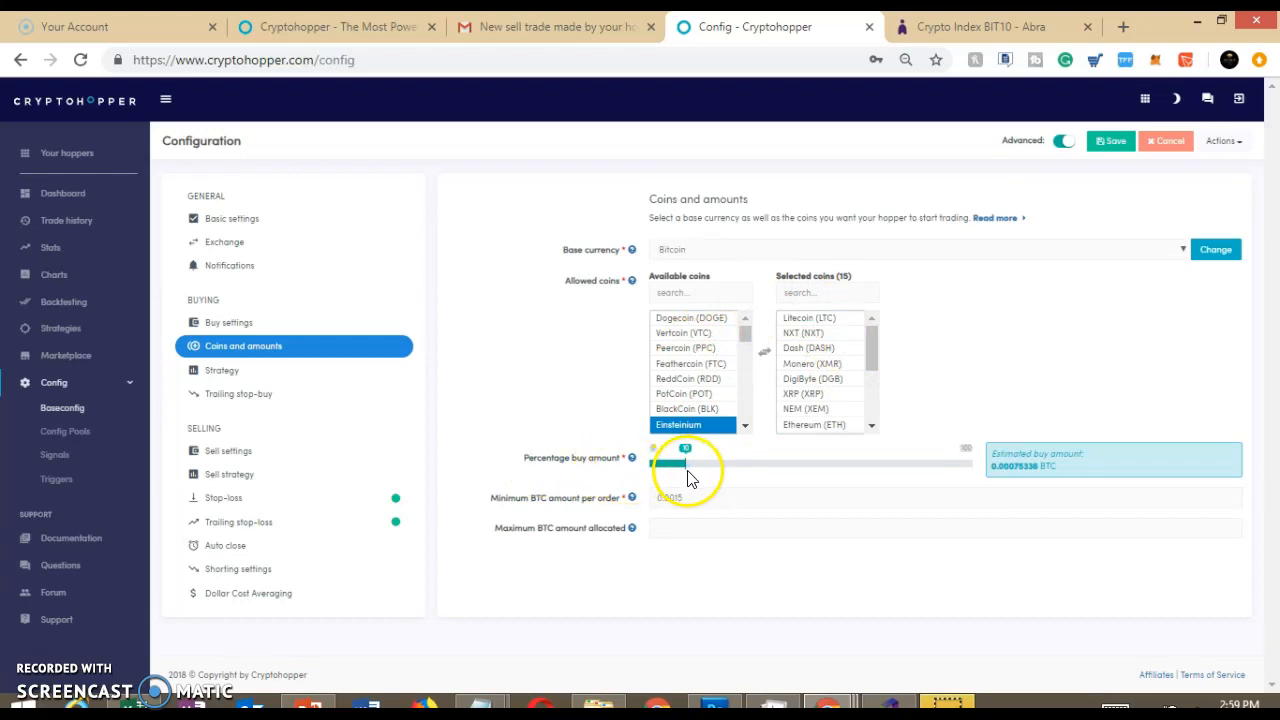
mouse_move(633, 459)
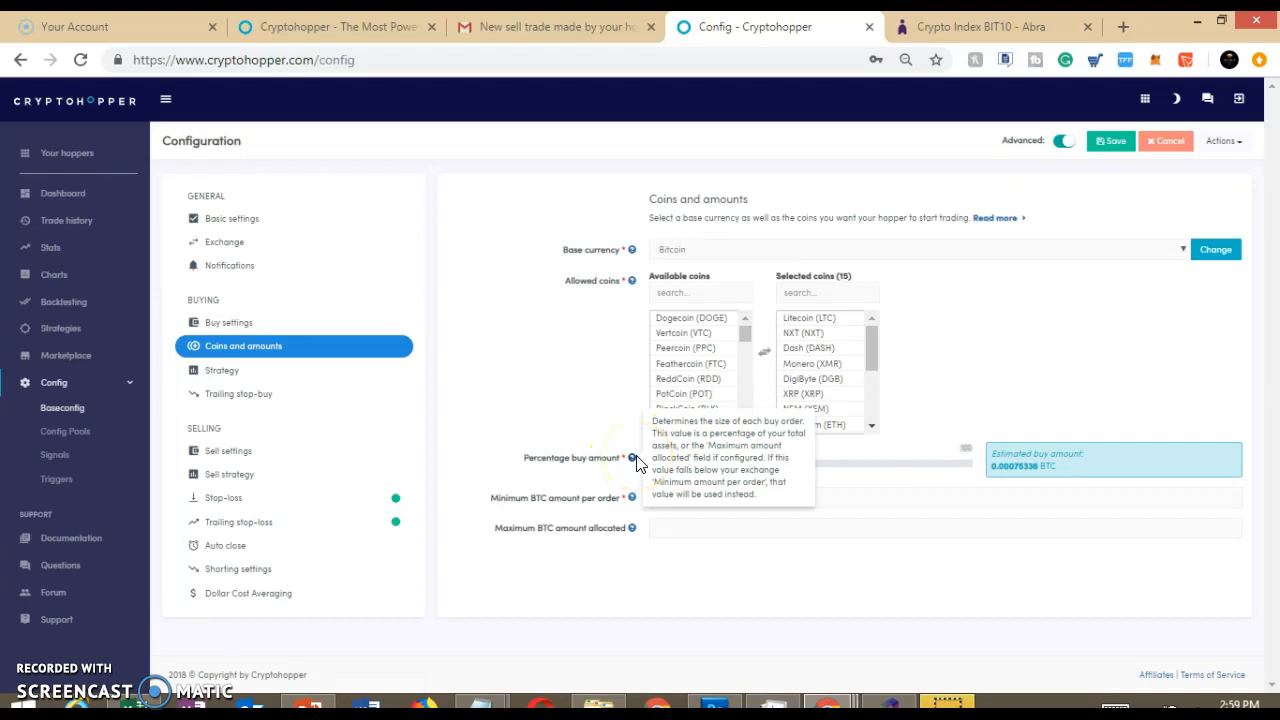
left_click(548, 432)
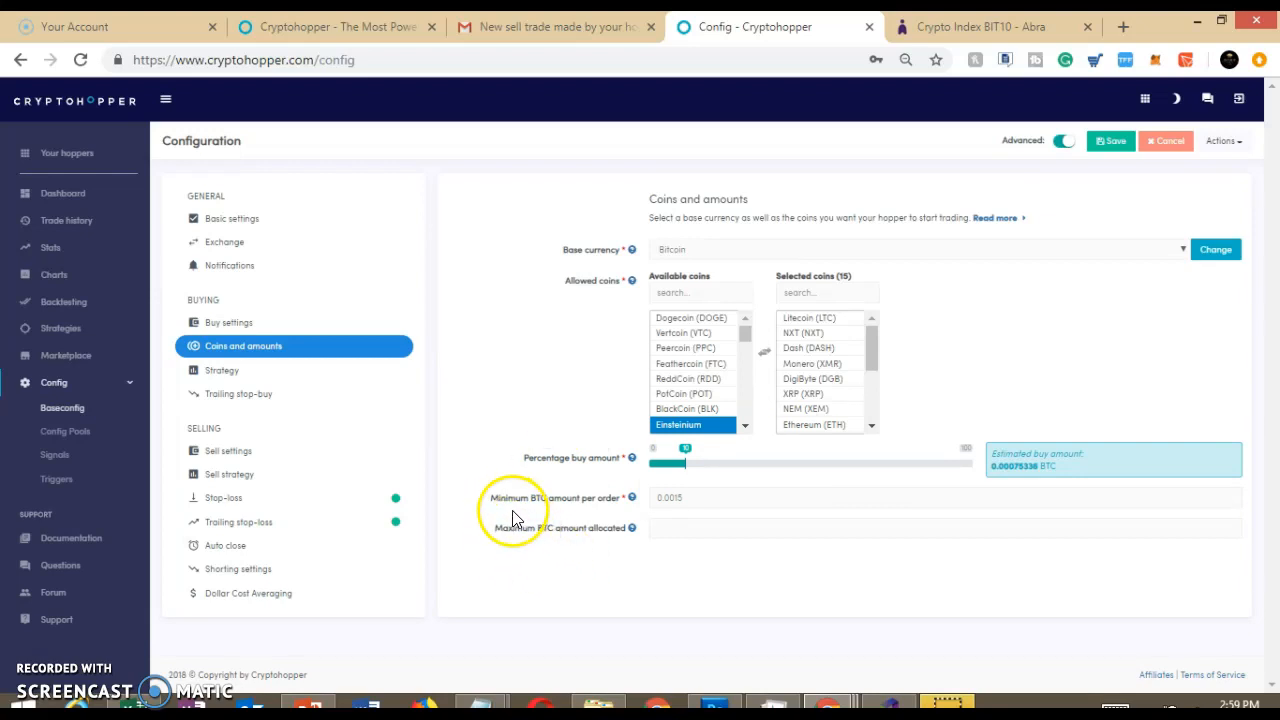
left_click(662, 497)
left_click(691, 496)
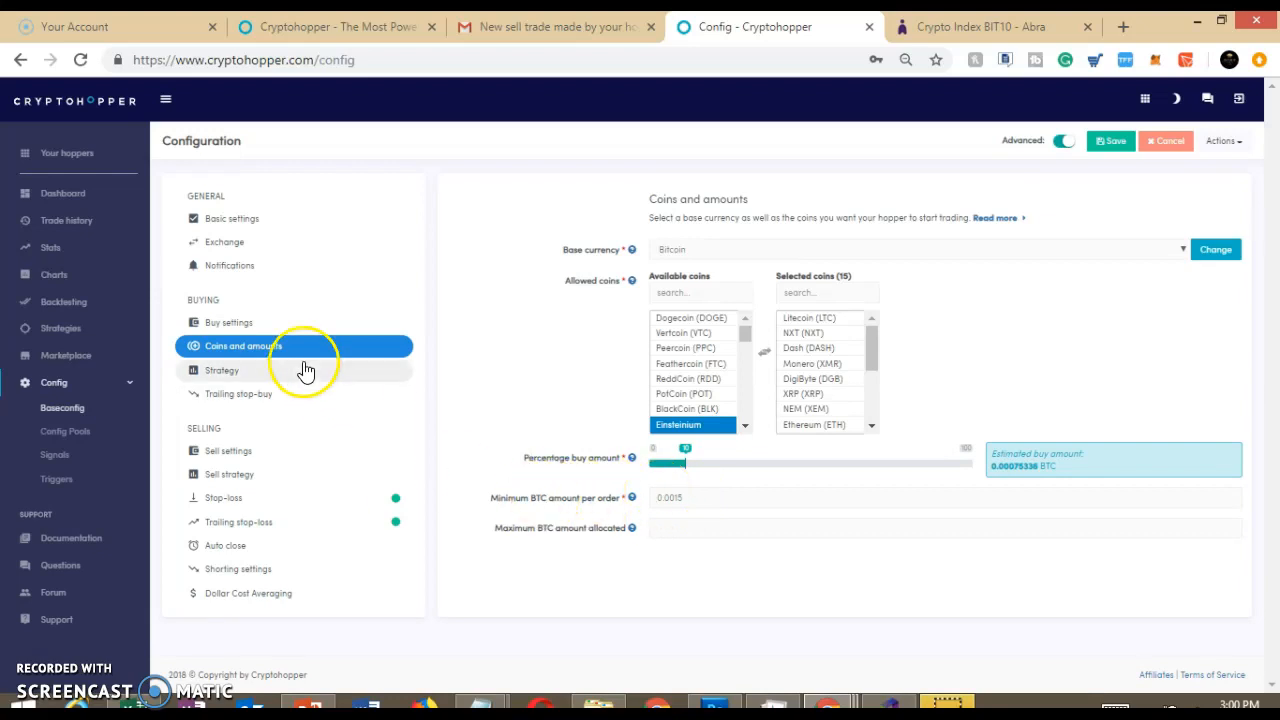
Review the buy strategy, trailing stop-buy, sell settings and sell strategy sections of the configuration
left_click(232, 370)
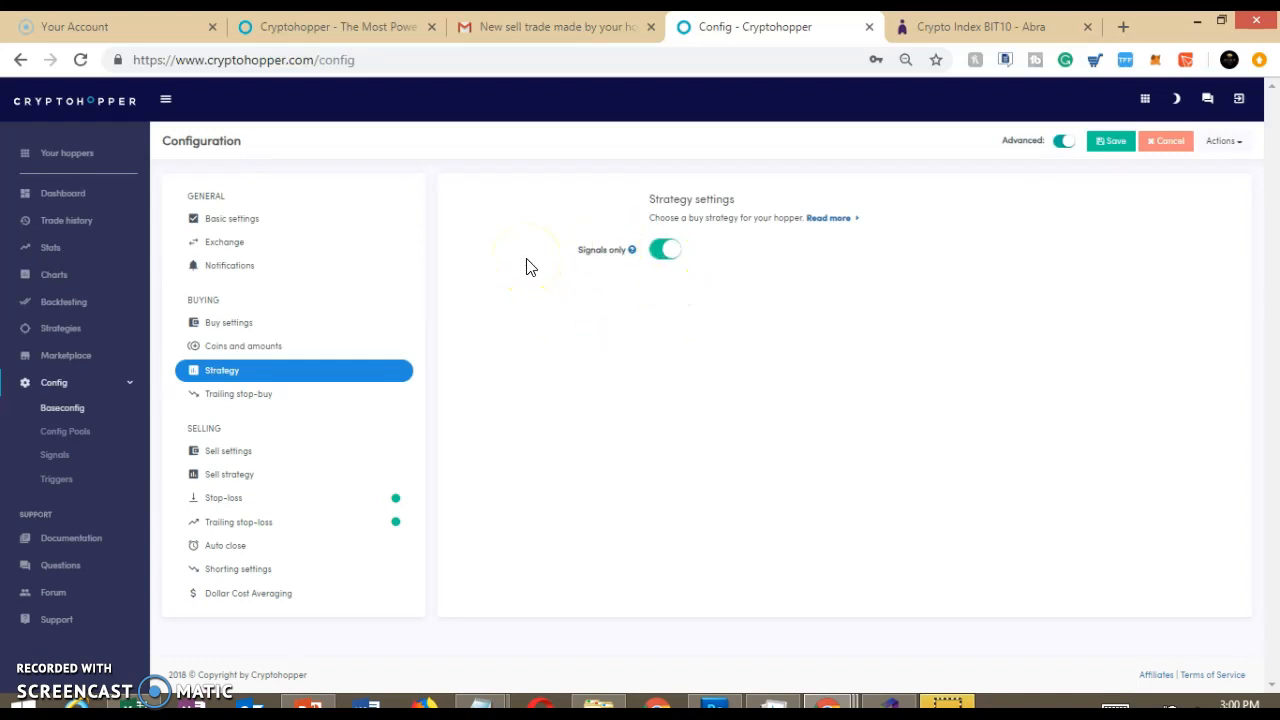
left_click(287, 400)
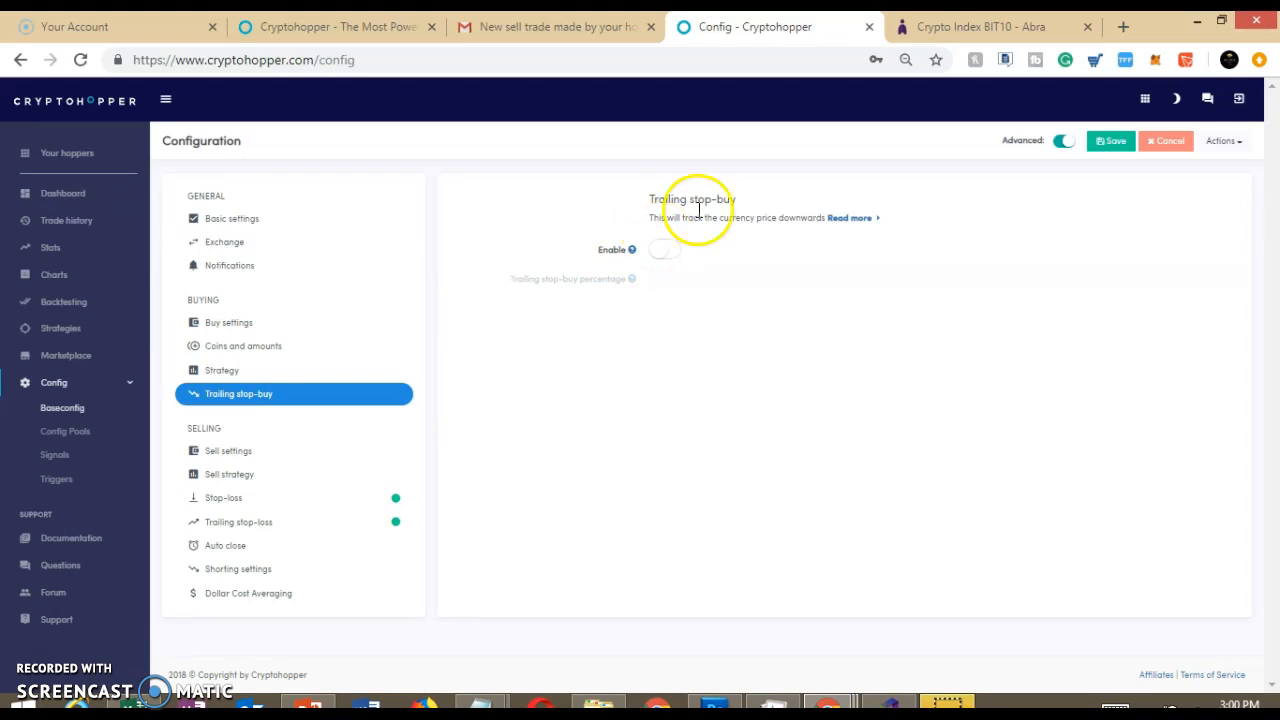
left_click(222, 452)
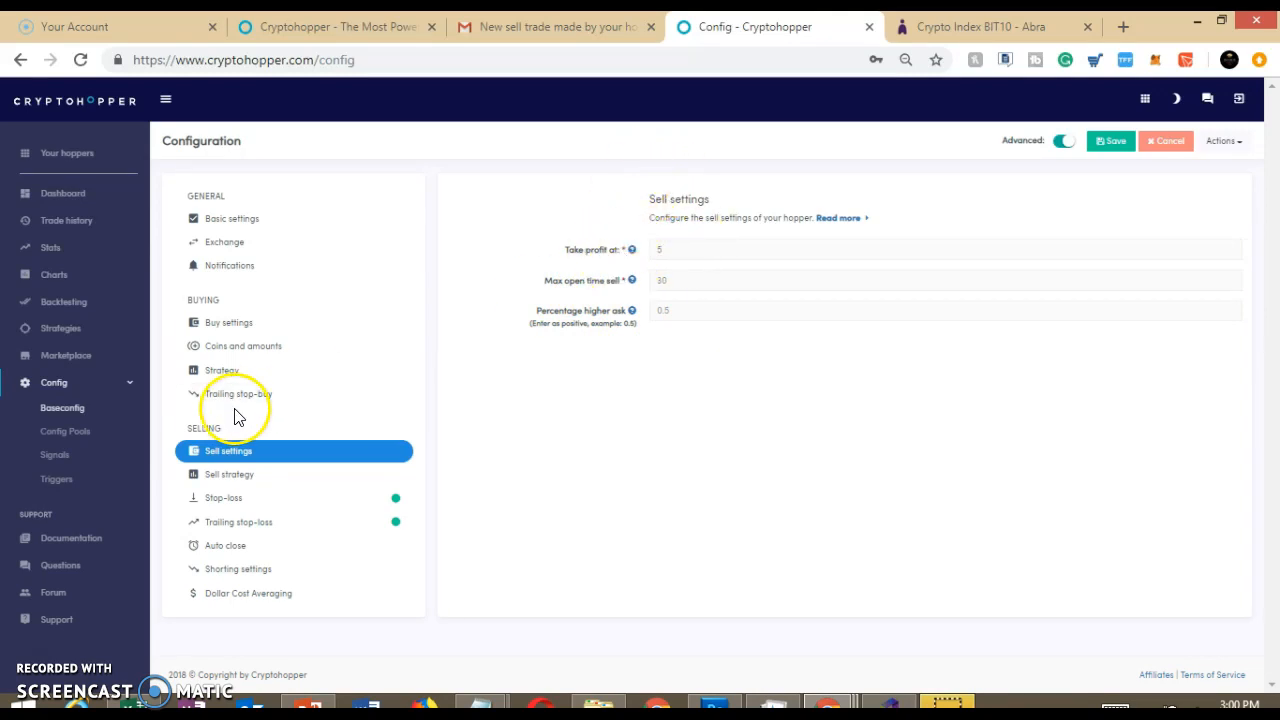
left_click(228, 475)
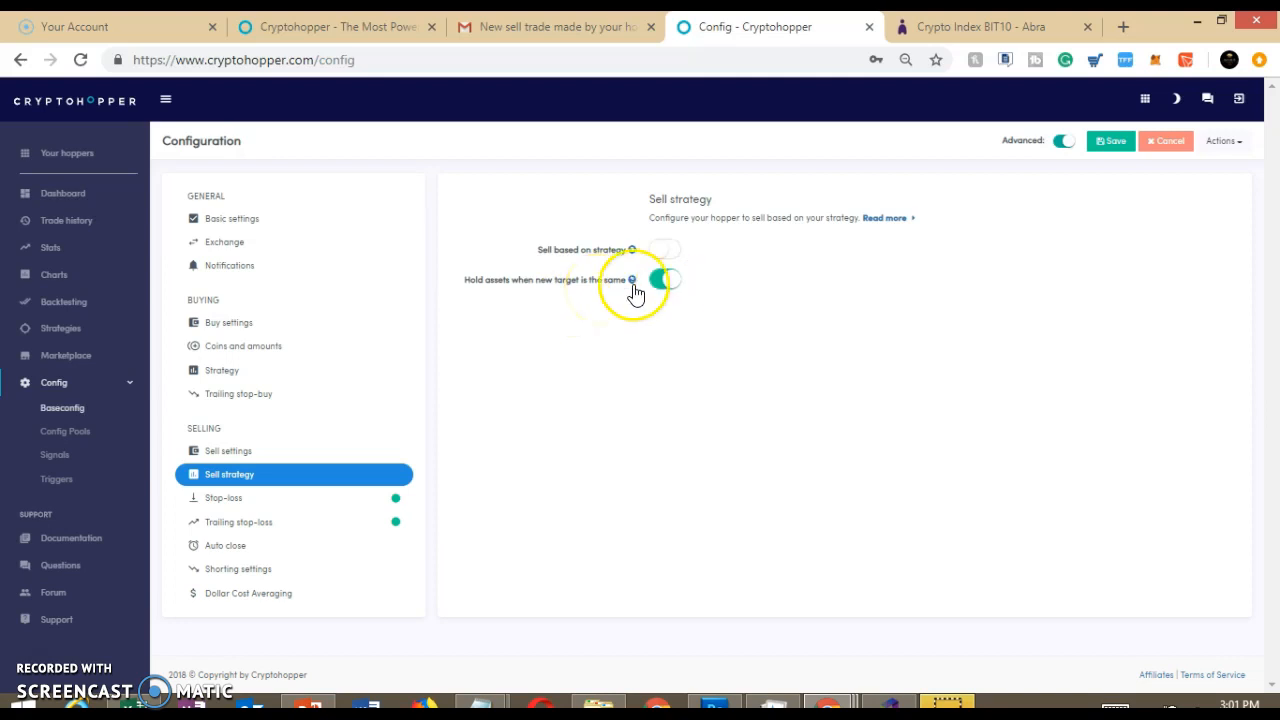
Examine the stop-loss percentage and the trailing stop-loss settings
left_click(238, 497)
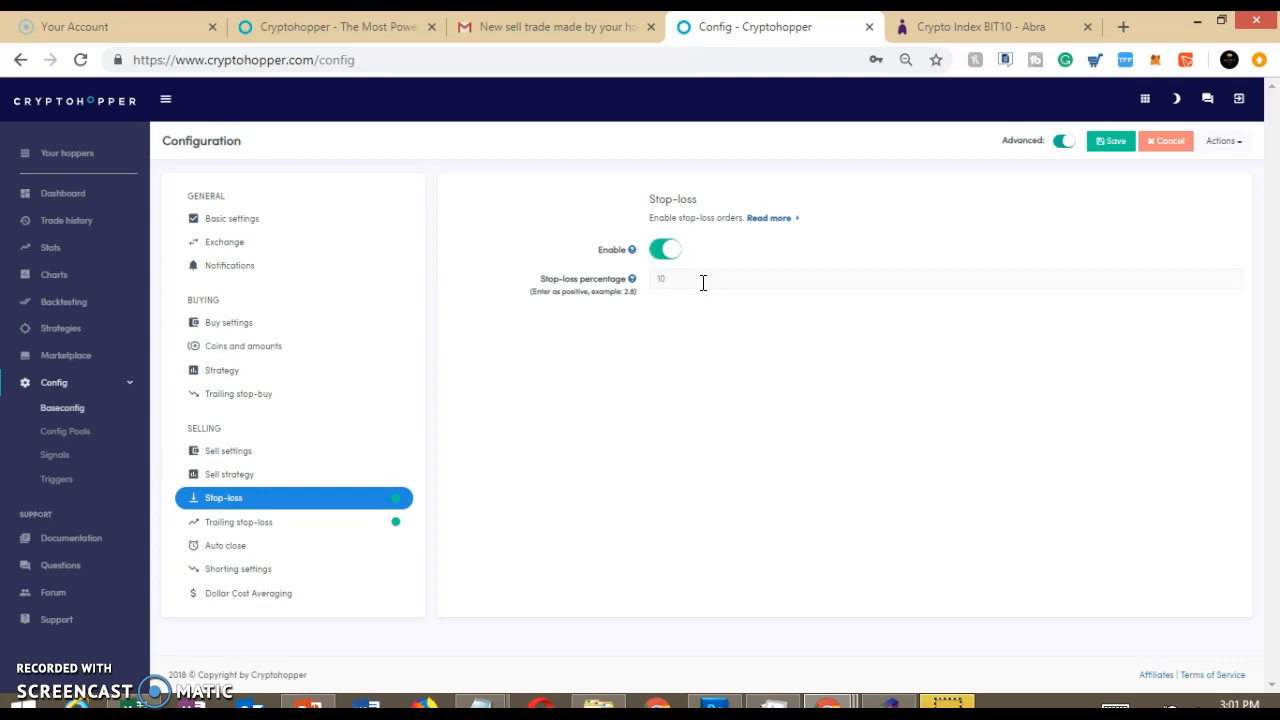
left_click_drag(671, 278, 651, 280)
left_click(245, 528)
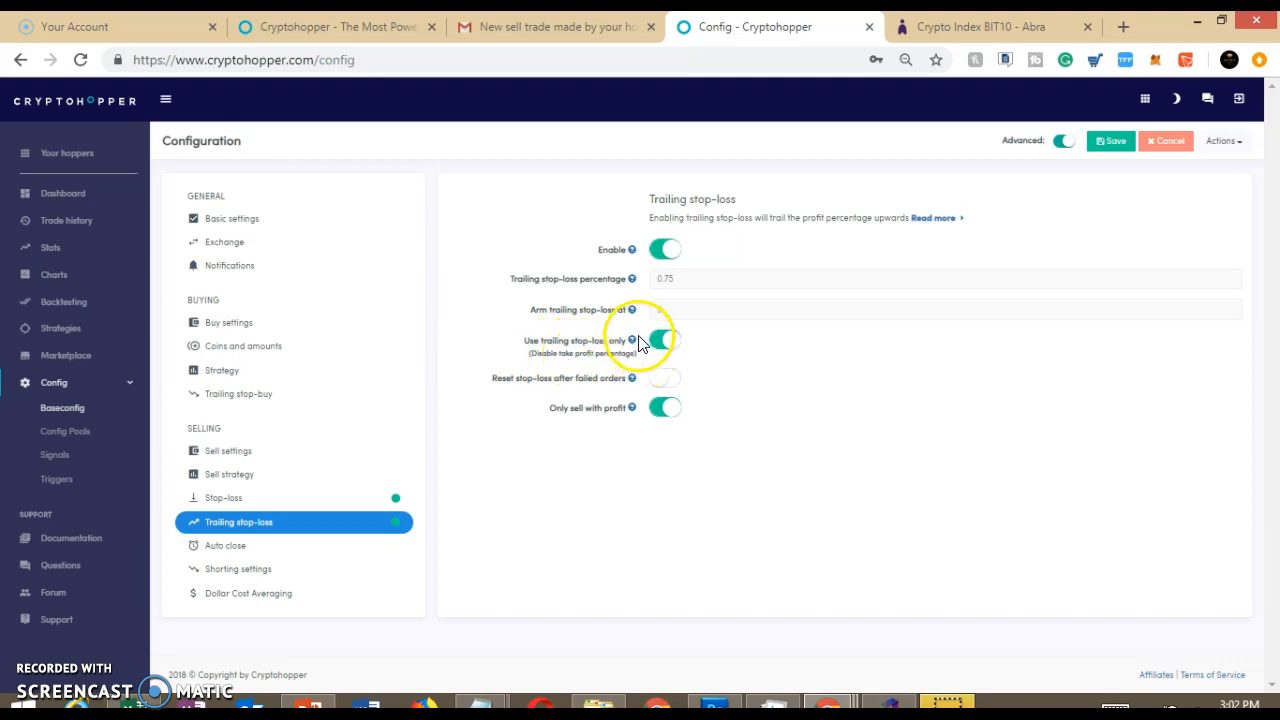
Read the explanations of the trailing stop-loss options and review the Auto close, Shorting and Dollar Cost Averaging settings
mouse_move(633, 341)
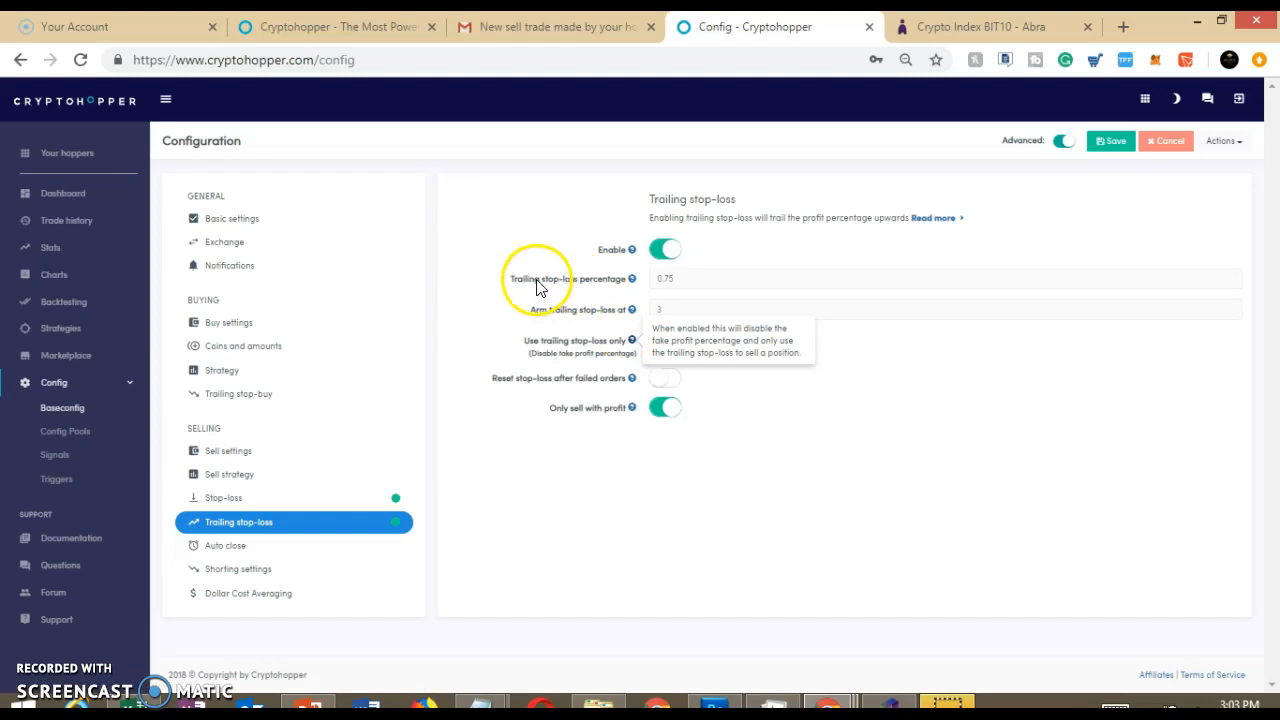
left_click(632, 282)
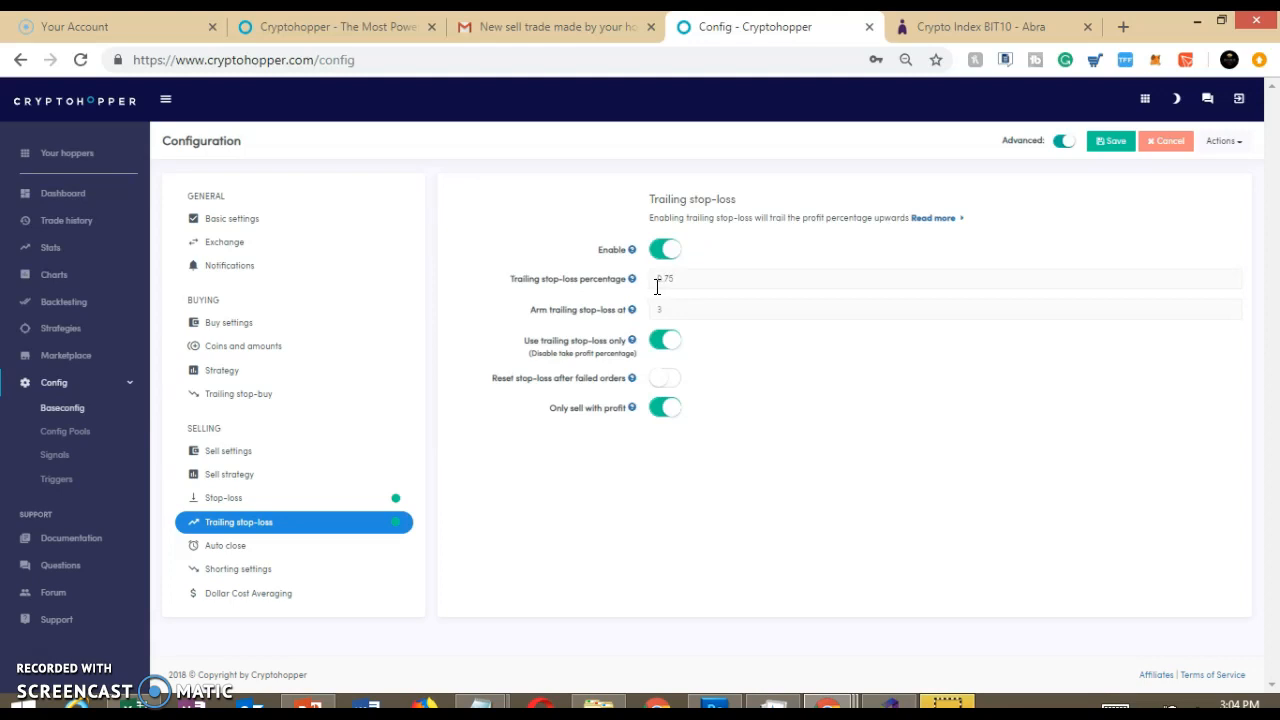
left_click(219, 548)
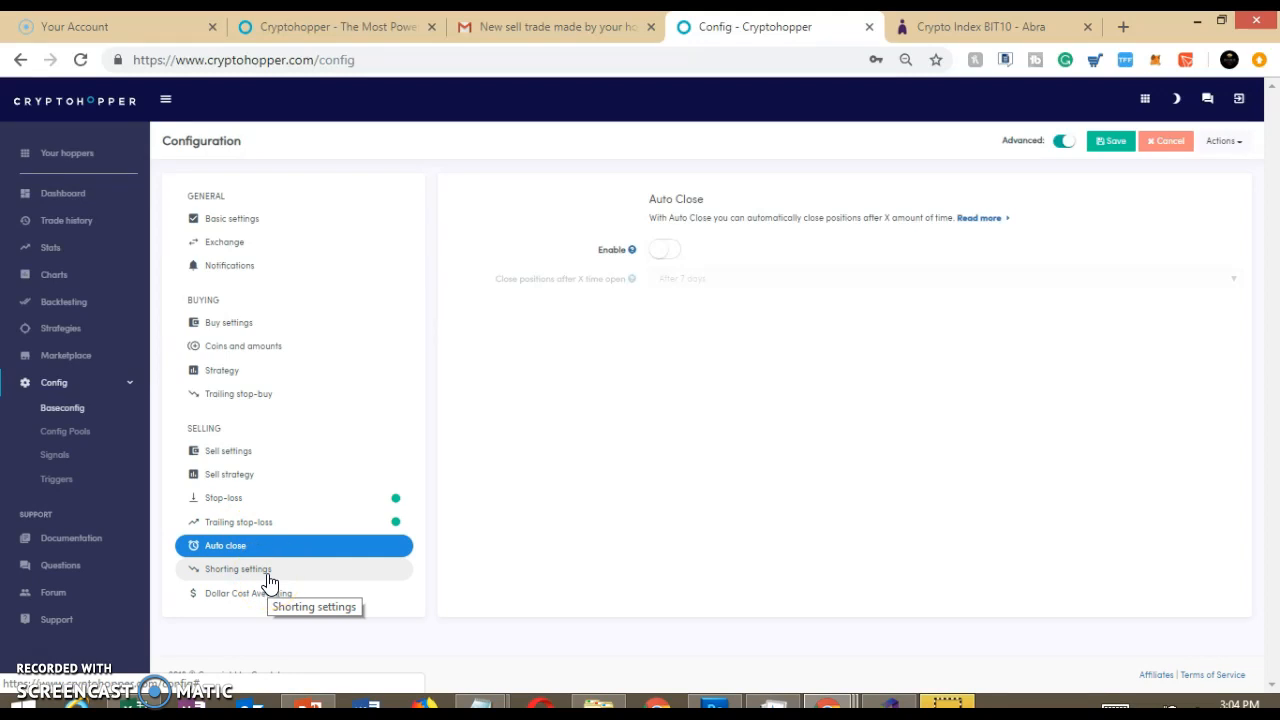
left_click(227, 573)
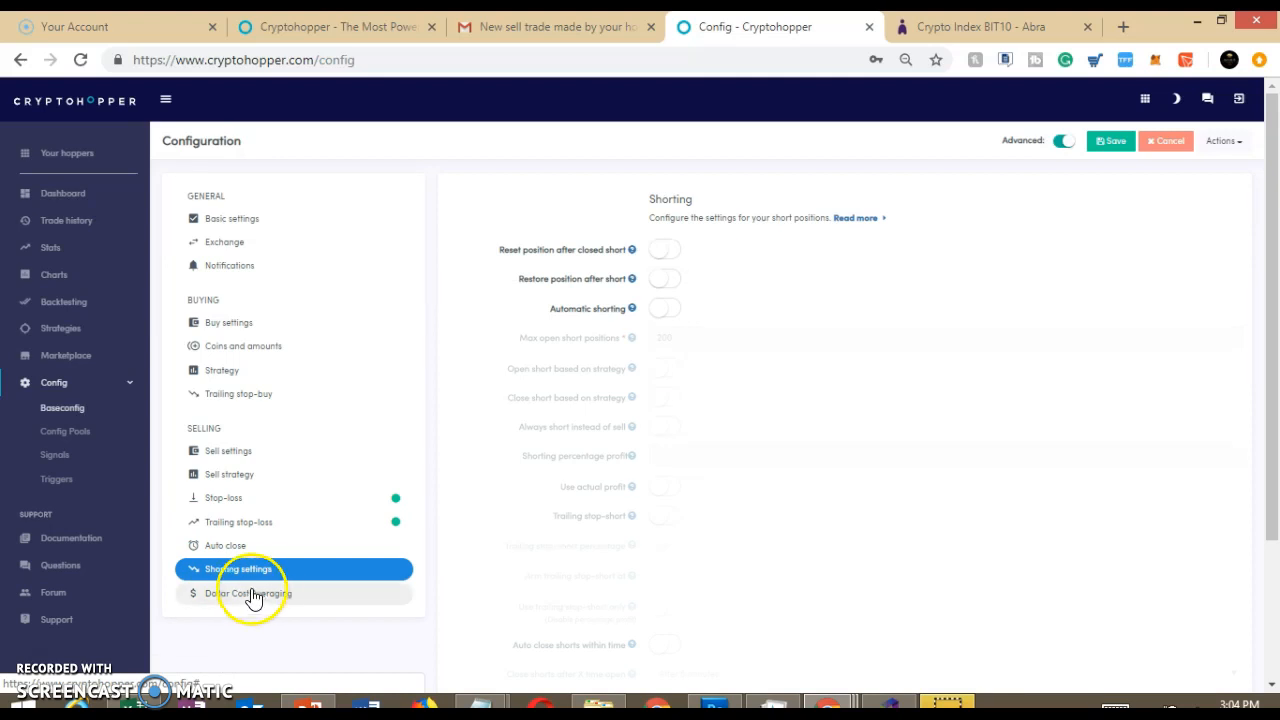
left_click(251, 594)
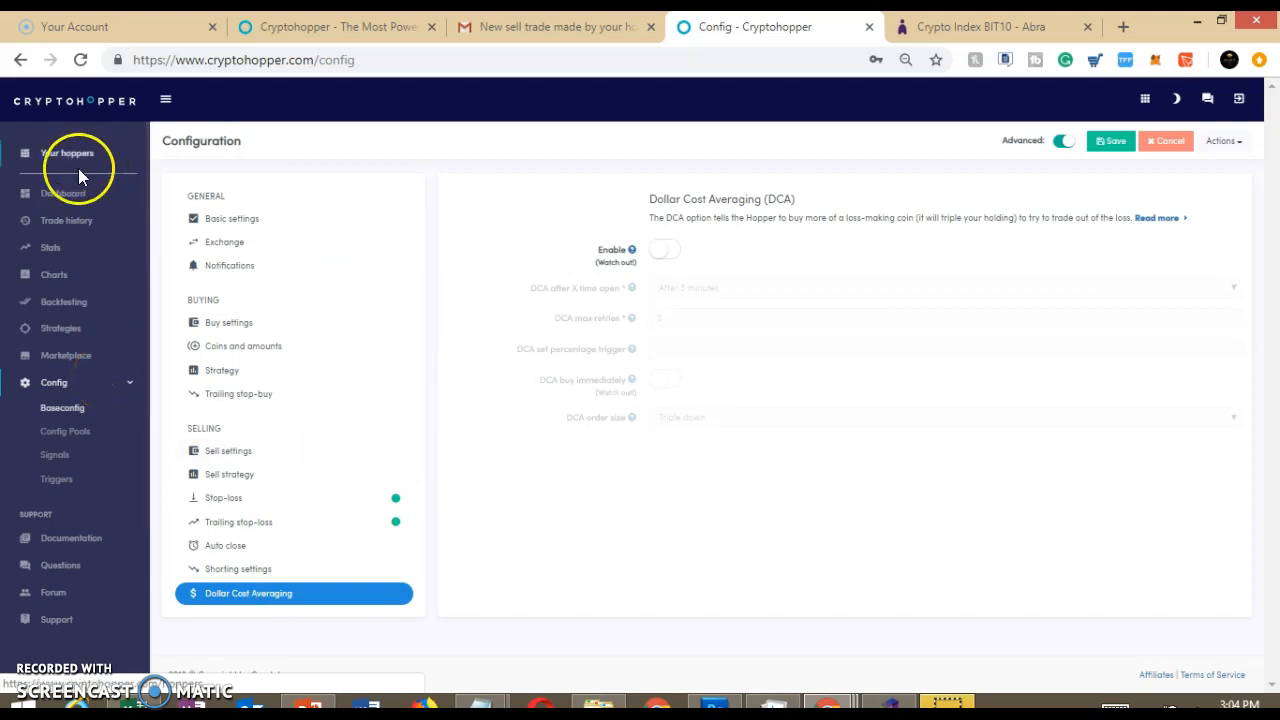
Return to the dashboard and look over the Subscriptions, Strategies and Backtesting pages
left_click(58, 196)
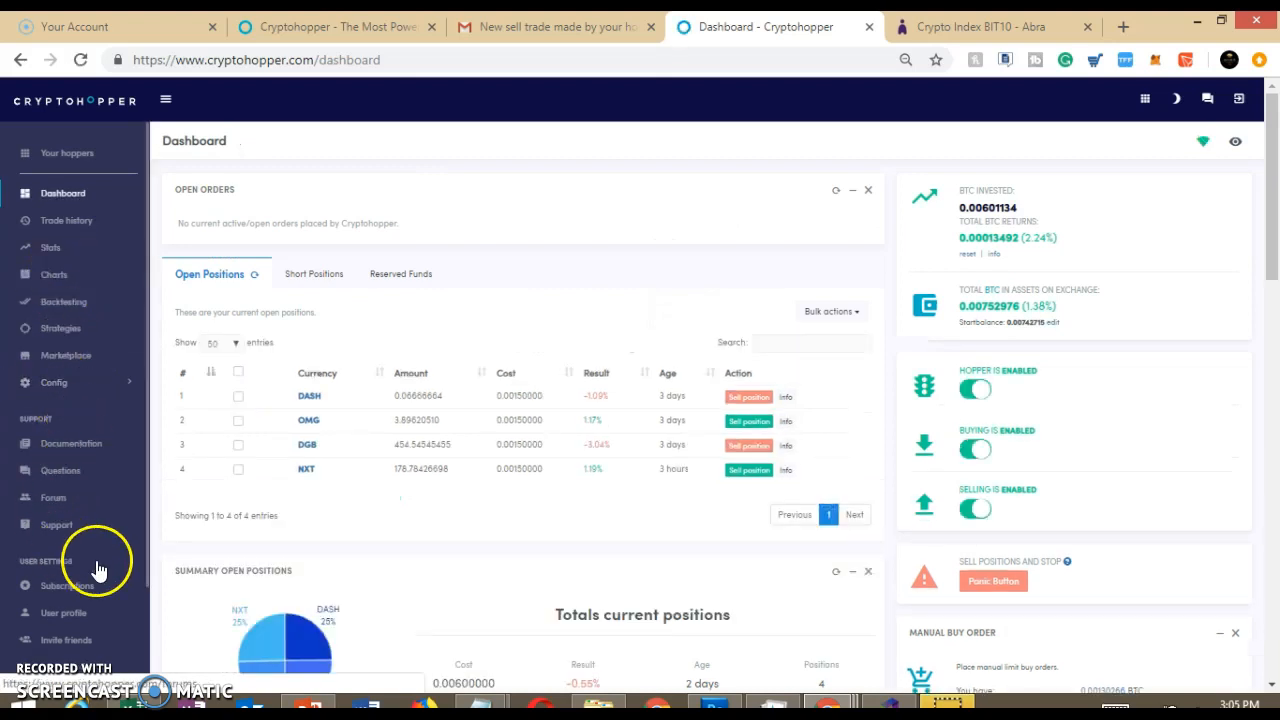
left_click(62, 586)
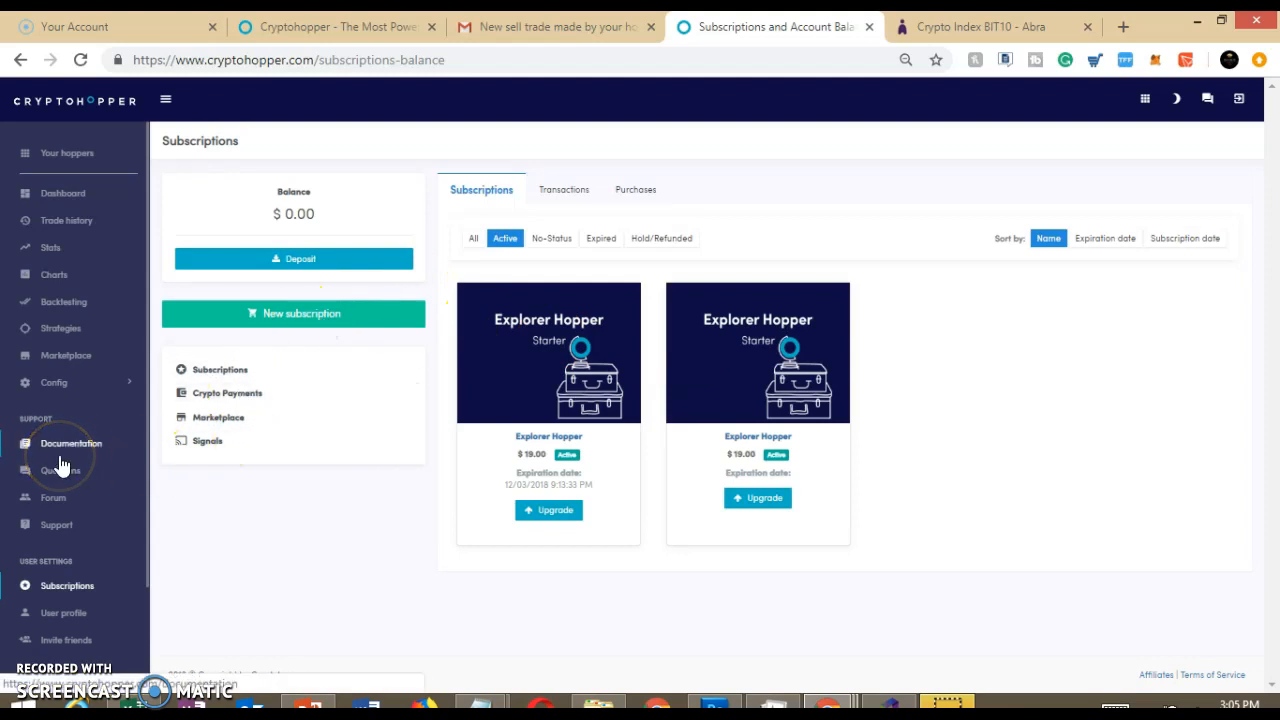
left_click(63, 338)
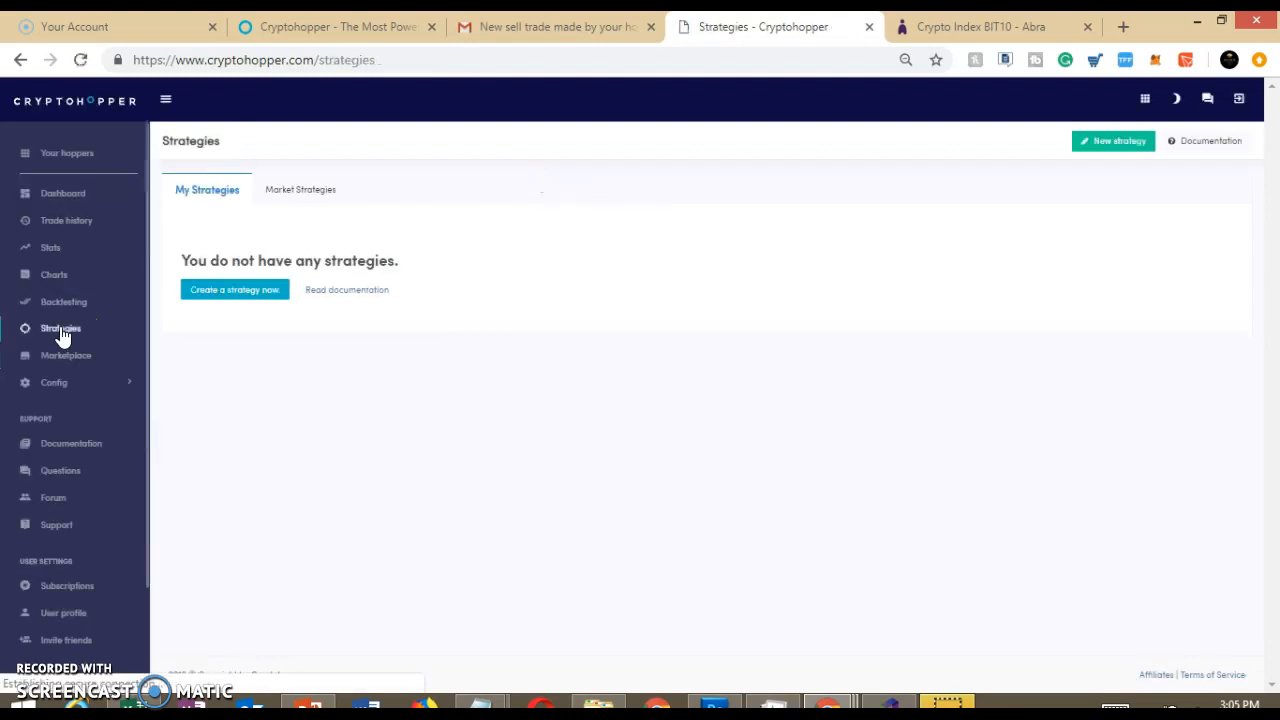
left_click(66, 304)
Browse the Signals category of the Marketplace and return to the Cryptohopper home page
left_click(64, 357)
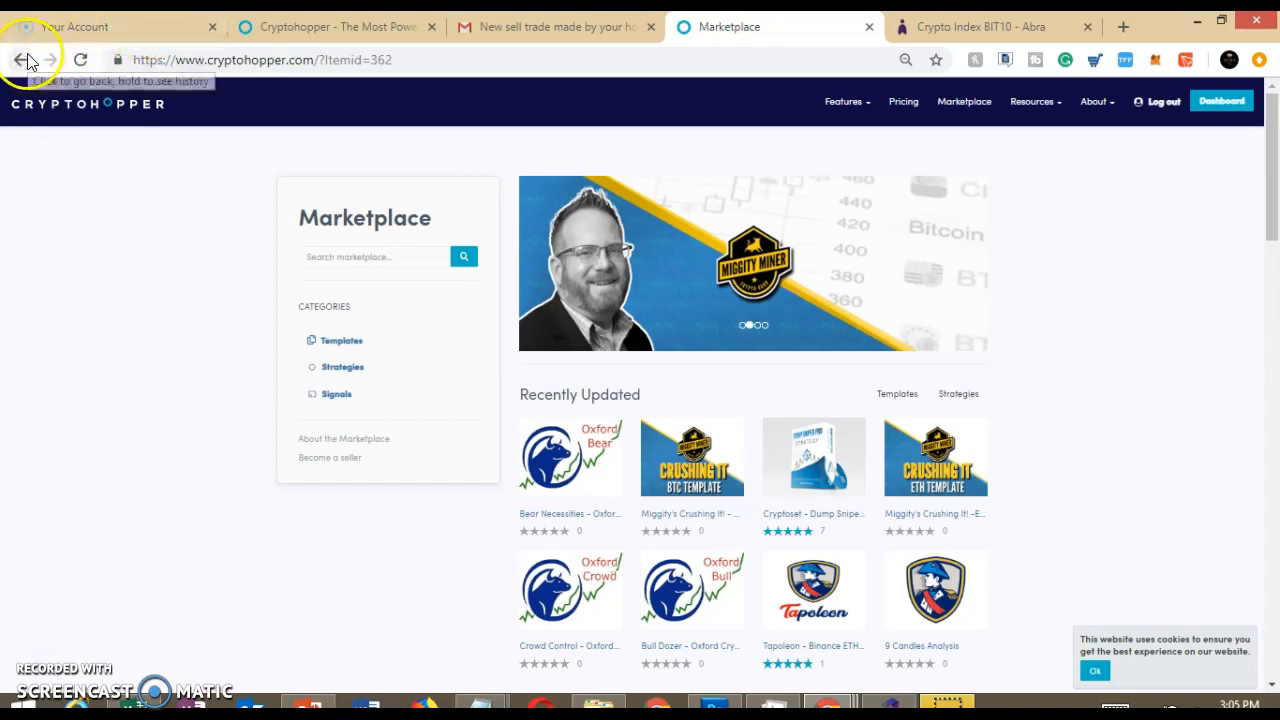
left_click(340, 396)
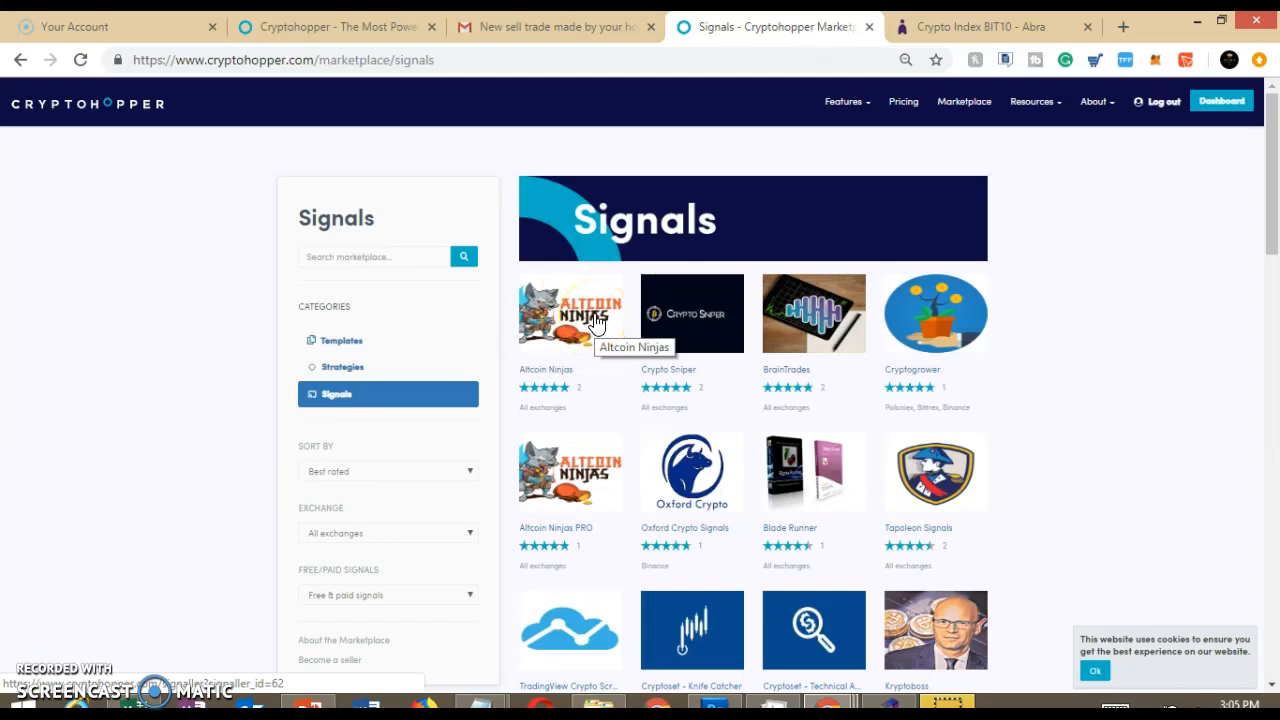
mouse_move(1270, 196)
left_mouse_down()
mouse_move(1276, 239)
mouse_move(1272, 194)
left_mouse_up()
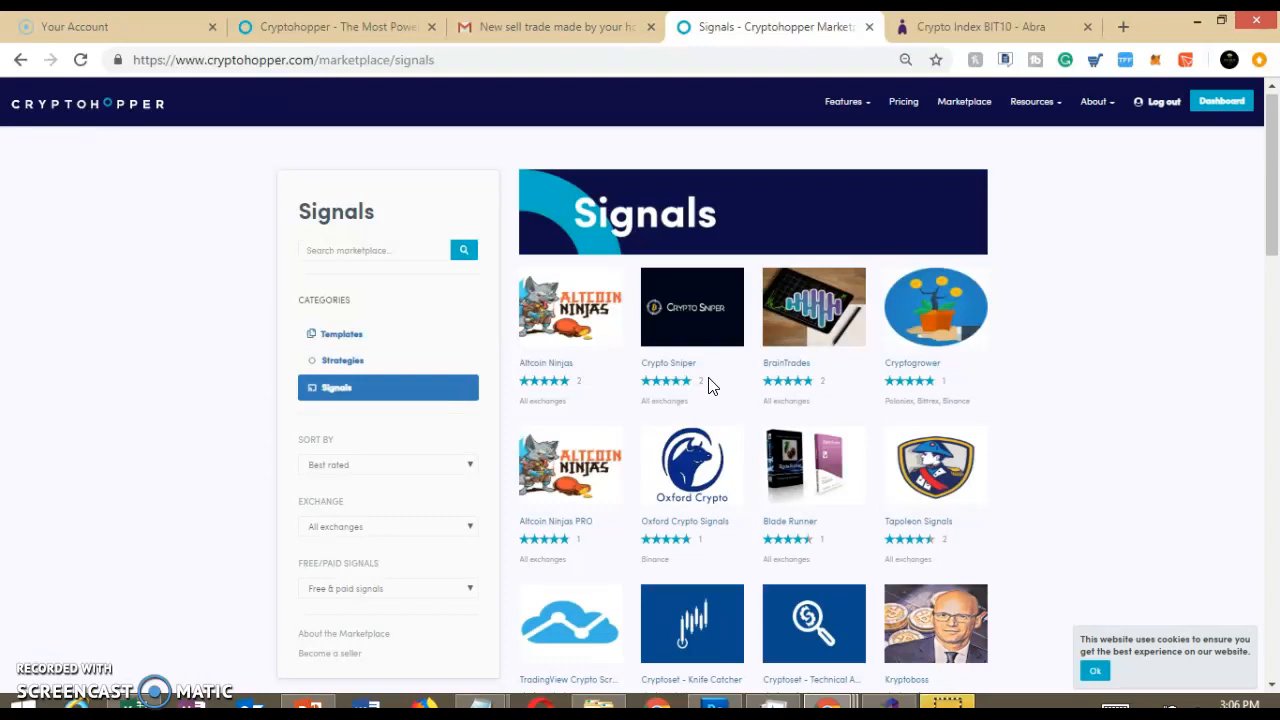
left_click(338, 27)
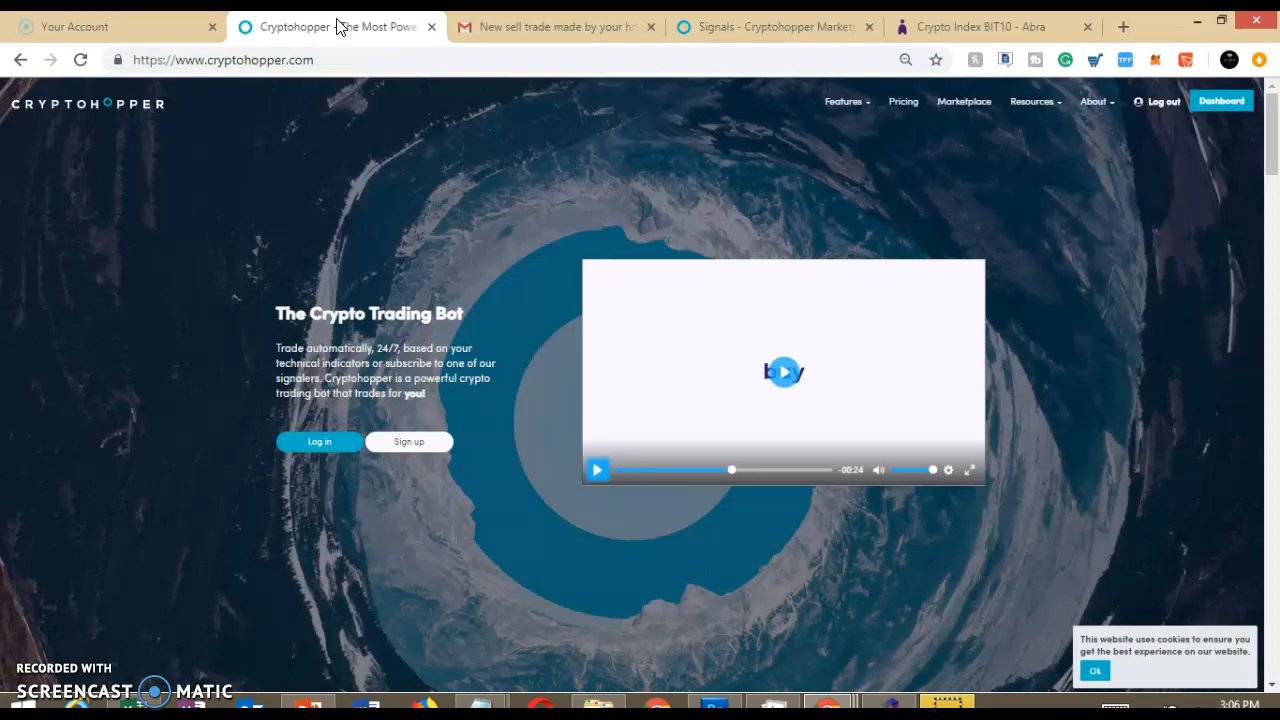
left_click_drag(336, 26, 338, 26)
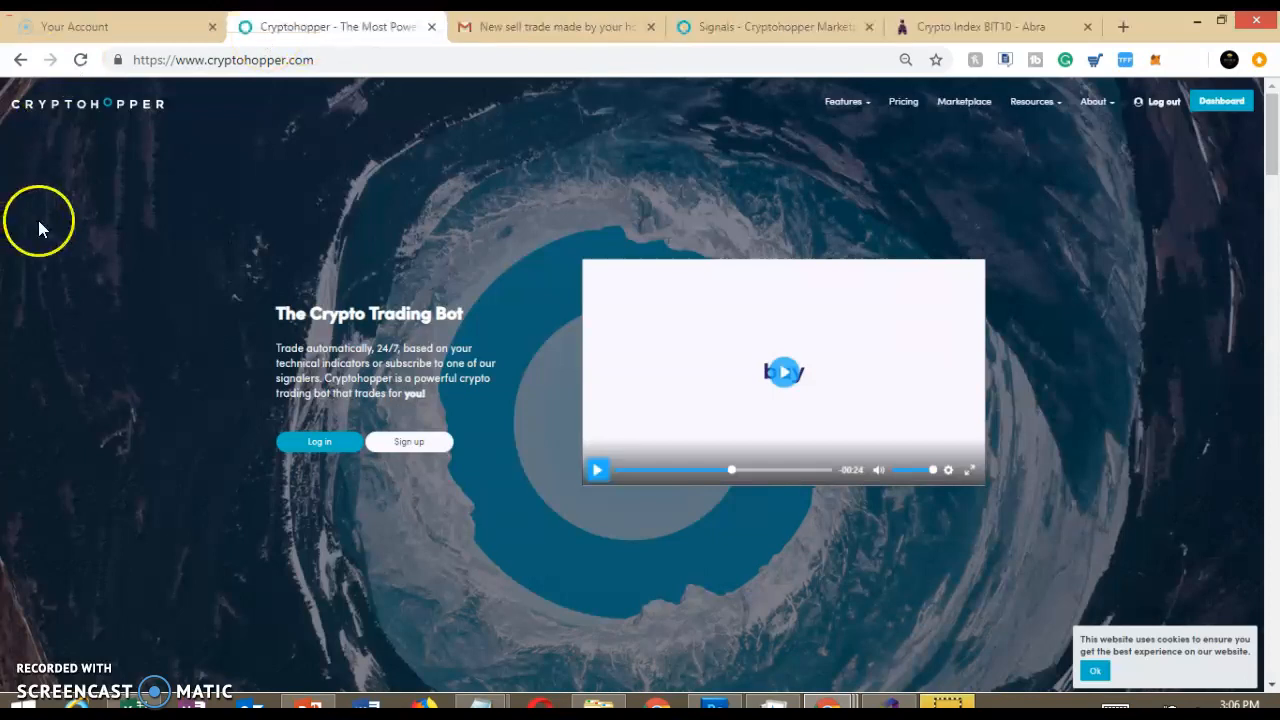